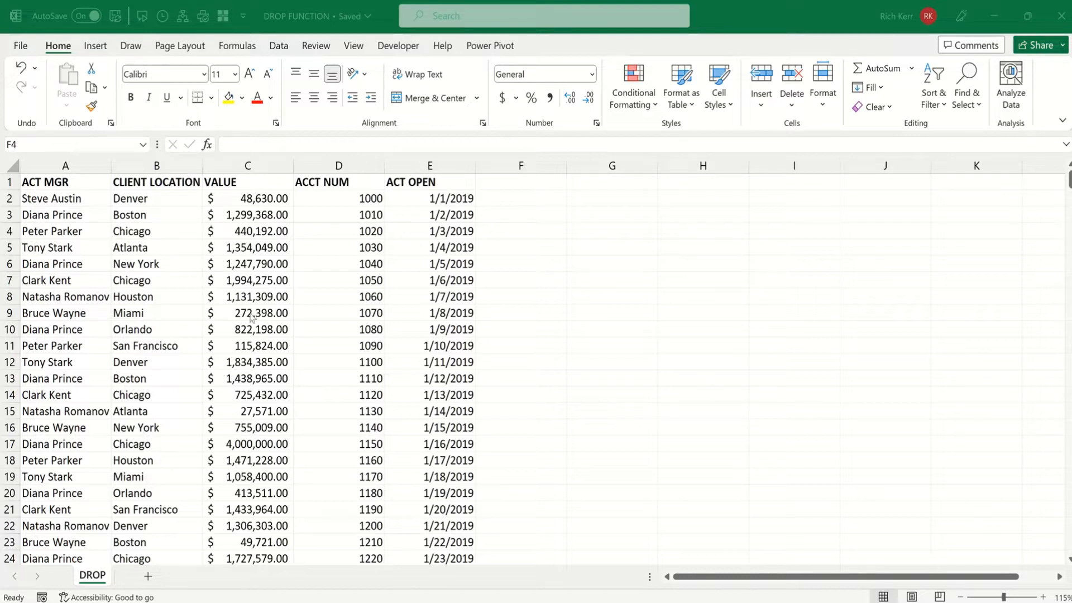
Sort the account list by VALUE in descending order, and re-sort it by ACCT NUM in ascending order
{"action": "left_click", "coordinate": [247, 235]}
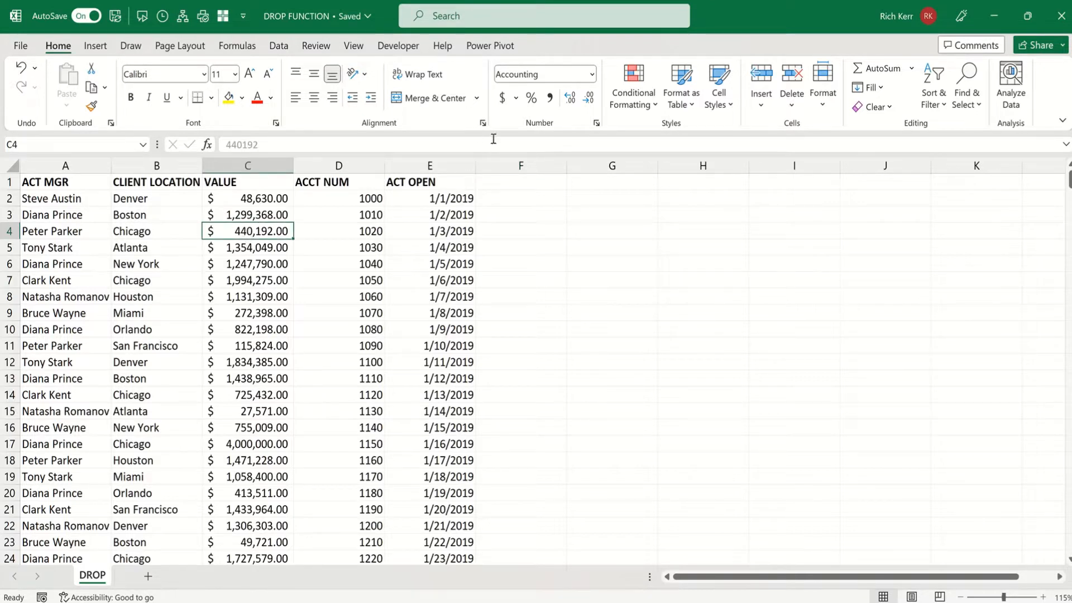
{"action": "left_click", "coordinate": [279, 50]}
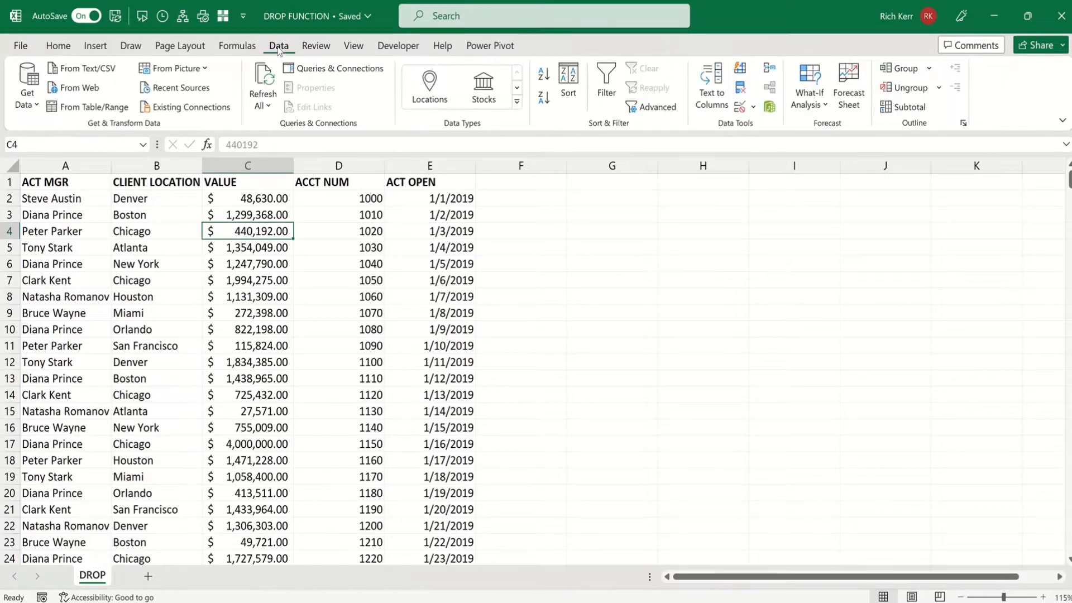
{"action": "left_click", "coordinate": [543, 99]}
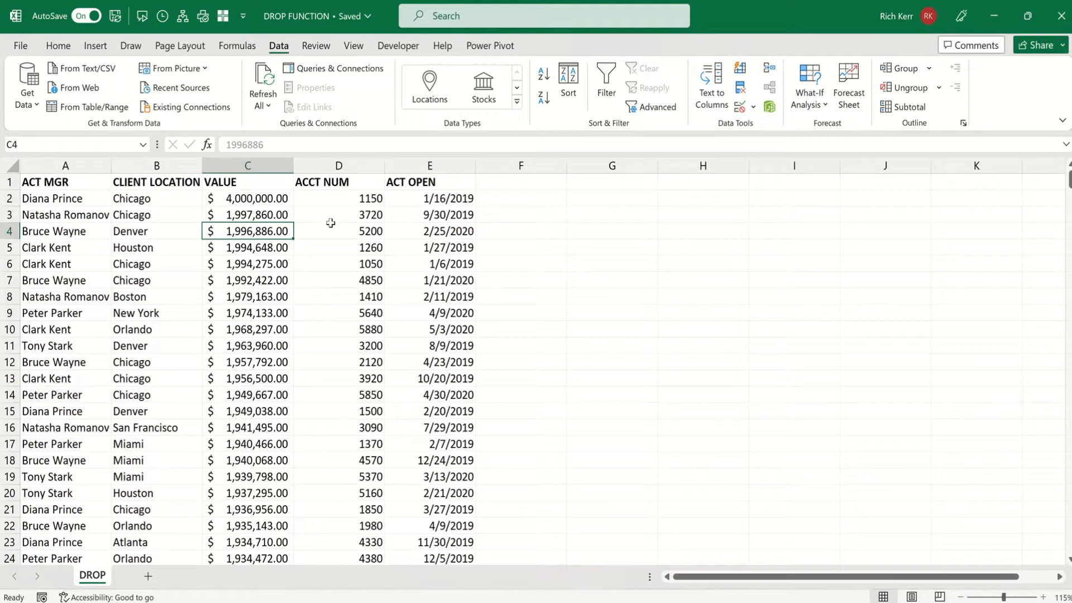
{"action": "left_click", "coordinate": [346, 238]}
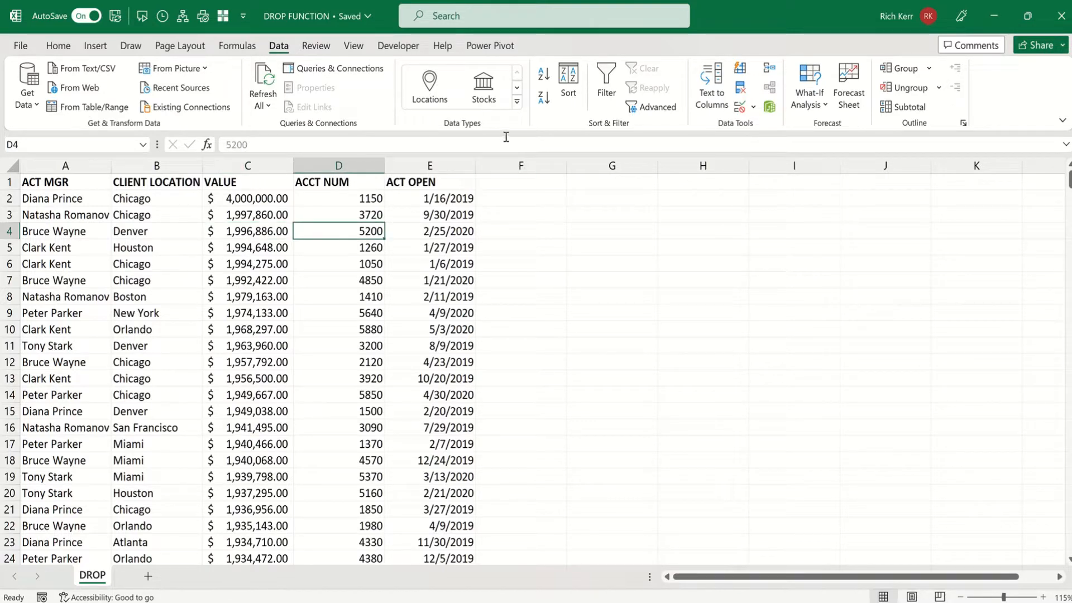
{"action": "left_click", "coordinate": [545, 78]}
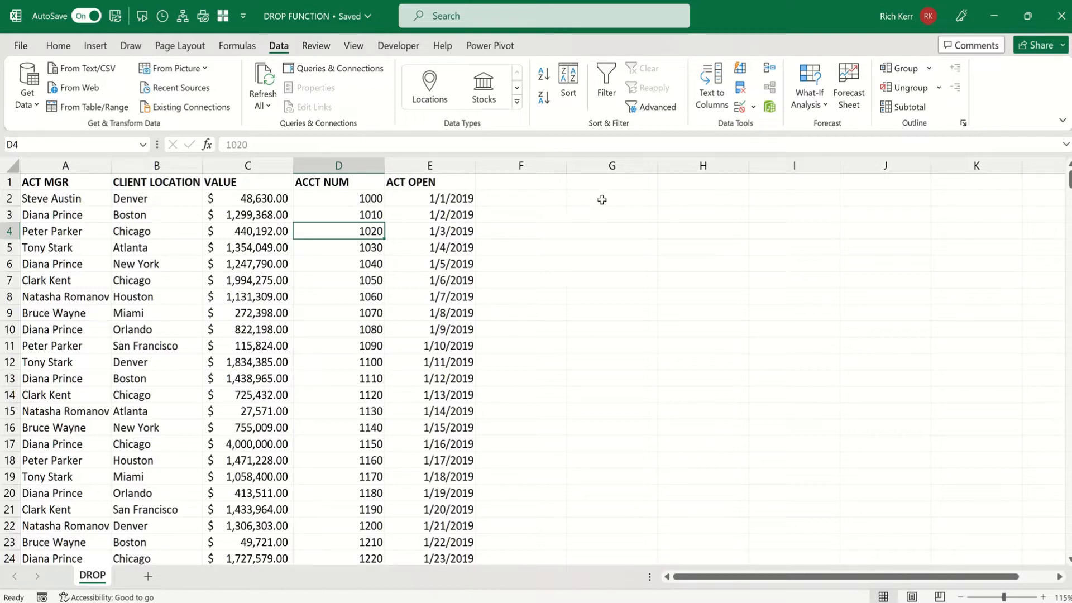
Enter =SORT(ACCOUNTDATA,3,-1) in cell G1 to list the account data by its third column in descending order
{"action": "left_click", "coordinate": [606, 181]}
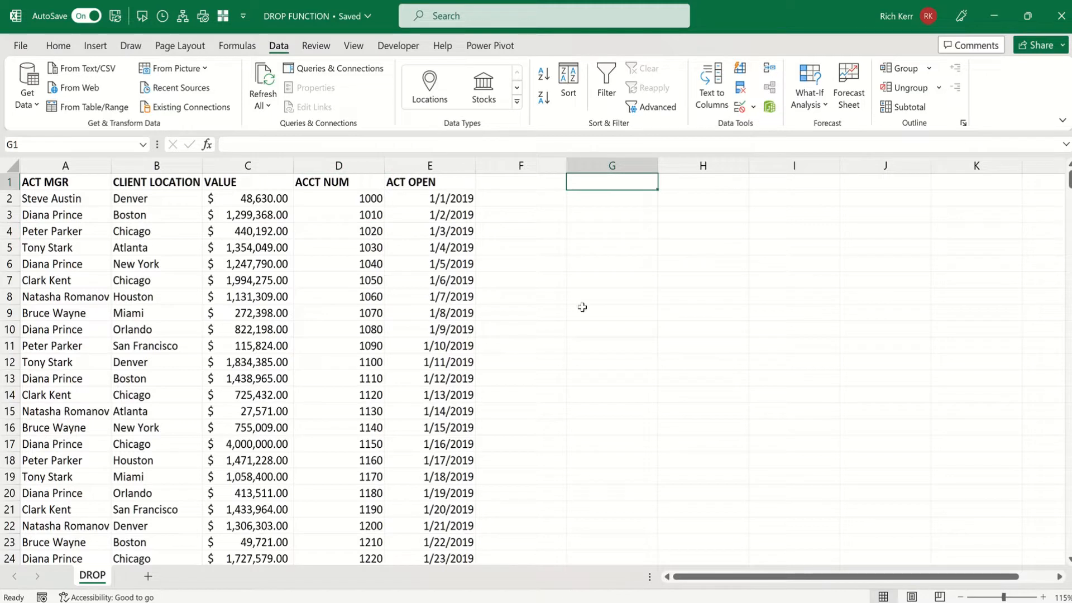
{"action": "type", "text": "="}
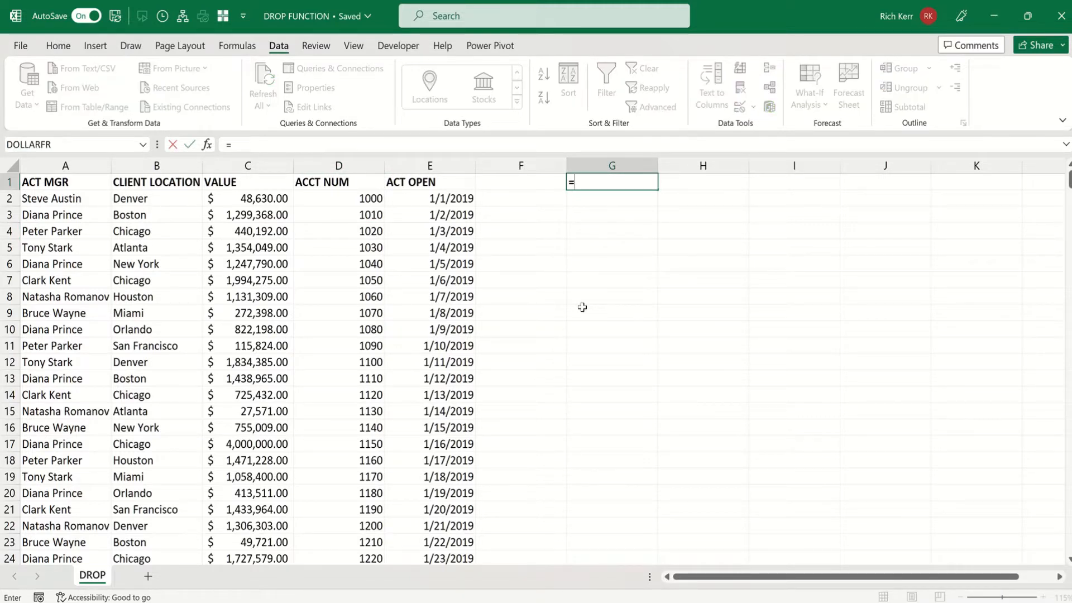
{"action": "type", "text": "sort"}
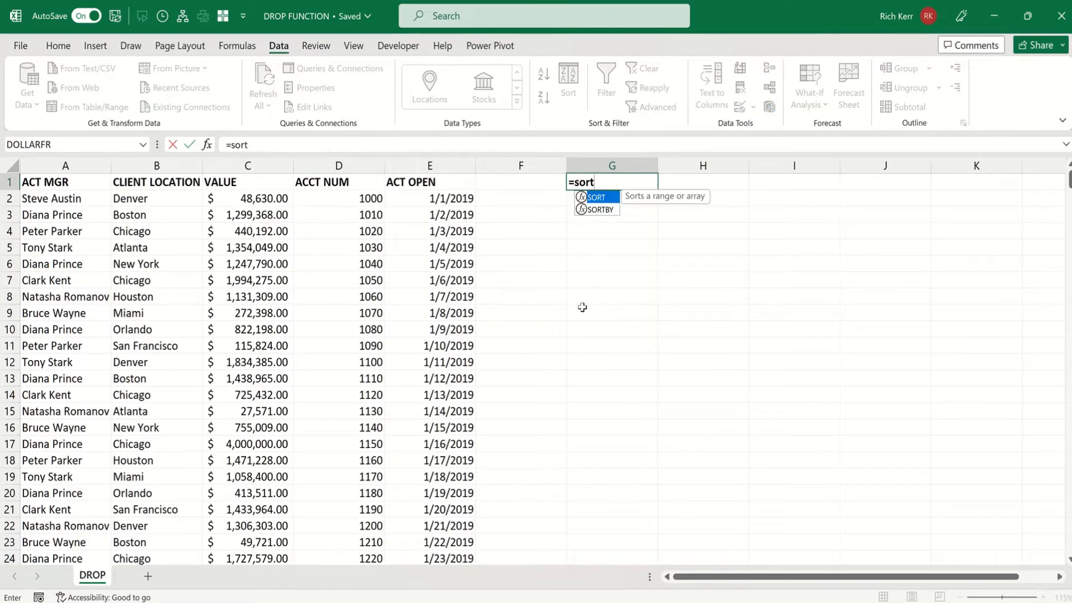
{"action": "type", "text": "("}
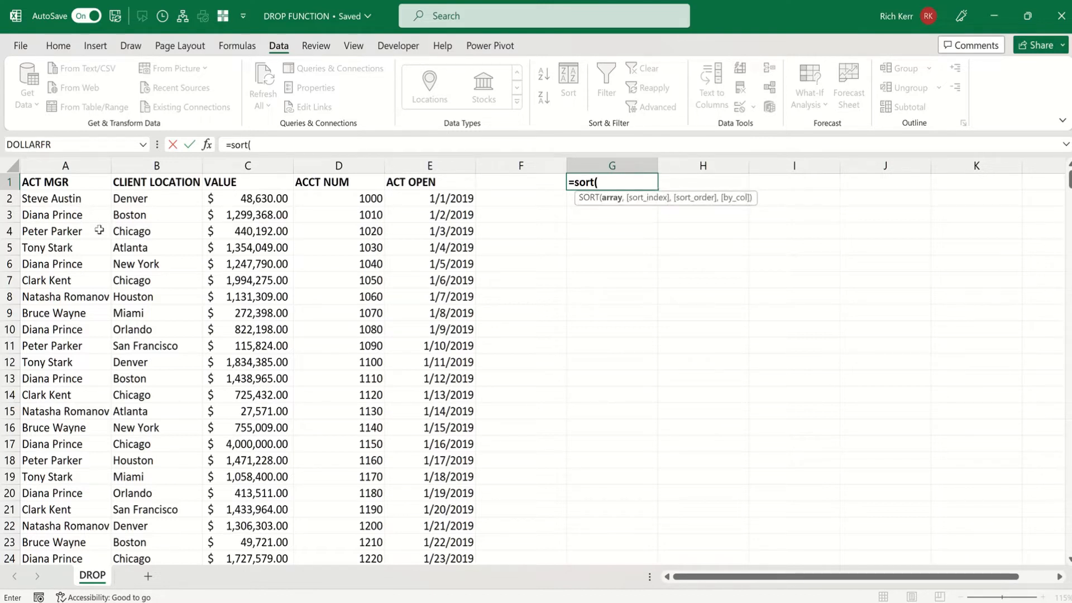
{"action": "type", "text": "ac"}
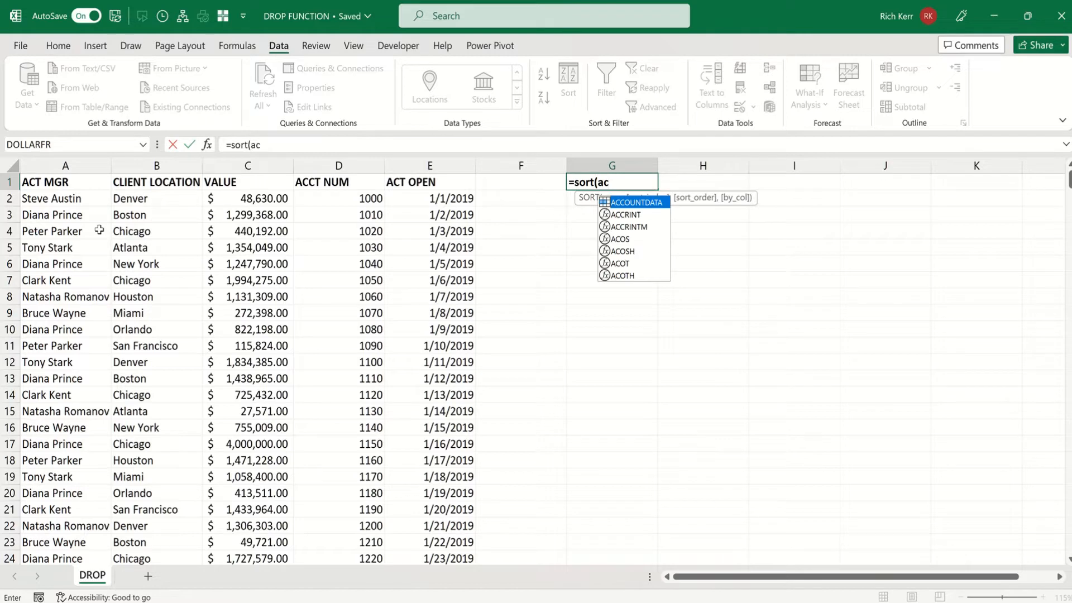
{"action": "type", "text": "c"}
{"action": "key", "text": "Tab"}
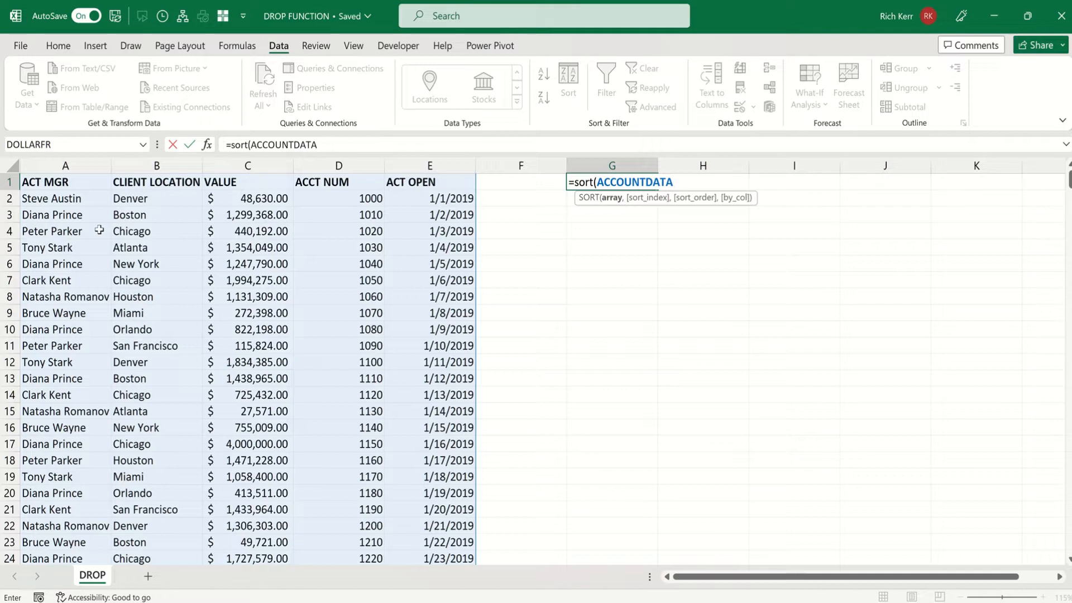
{"action": "type", "text": ","}
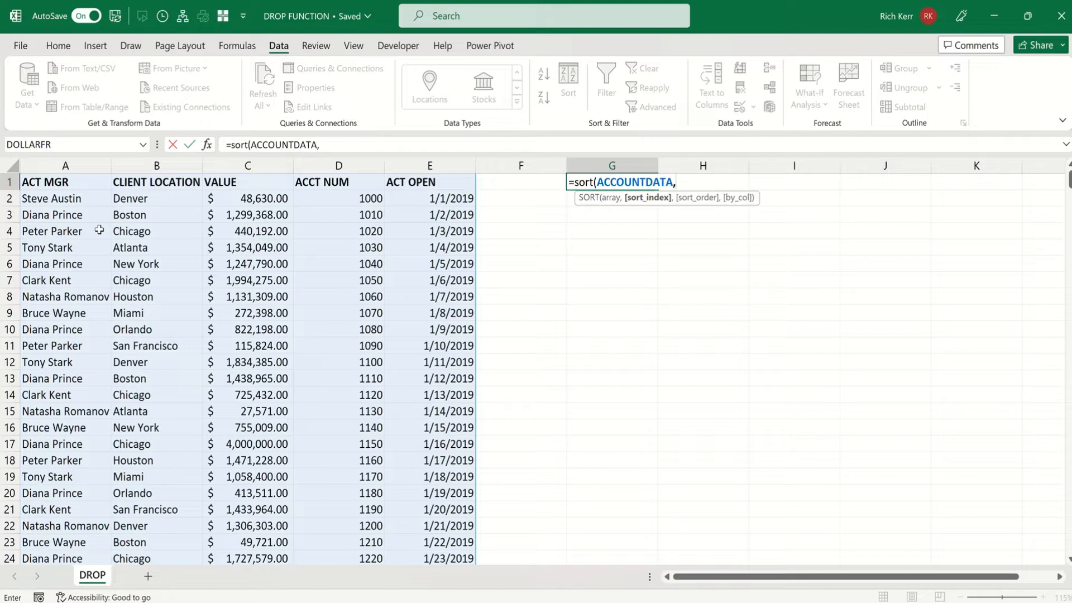
{"action": "type", "text": "3,"}
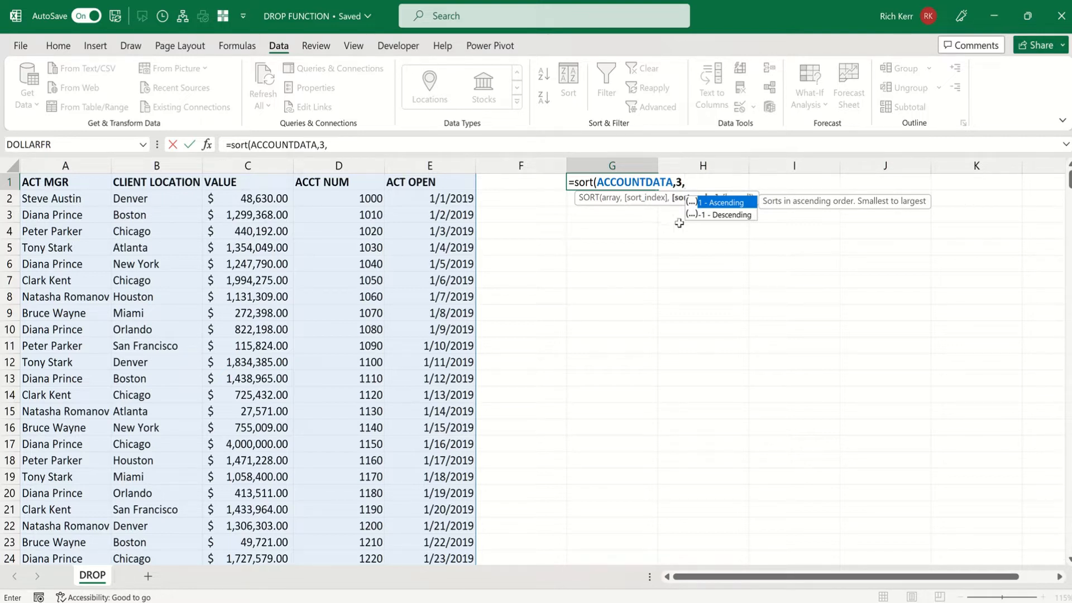
{"action": "double_click", "coordinate": [712, 216]}
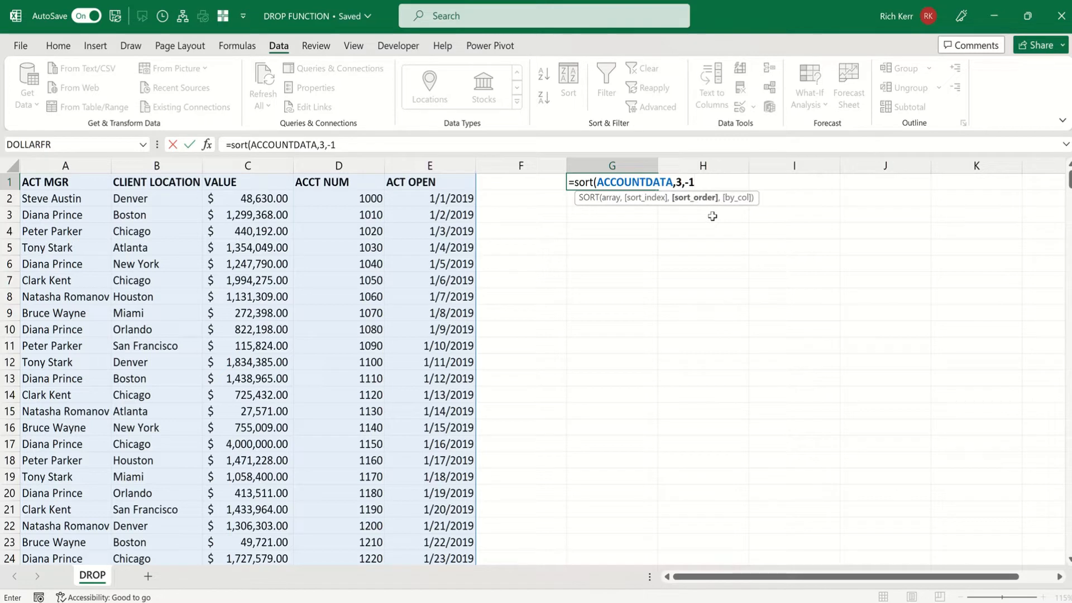
{"action": "type", "text": ")"}
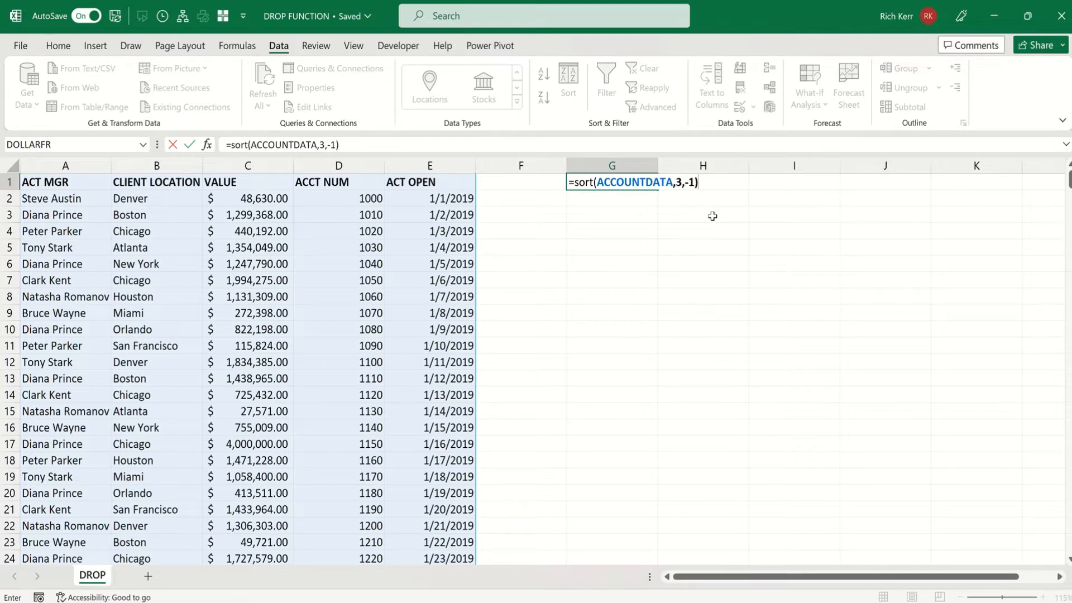
{"action": "key", "text": "Return"}
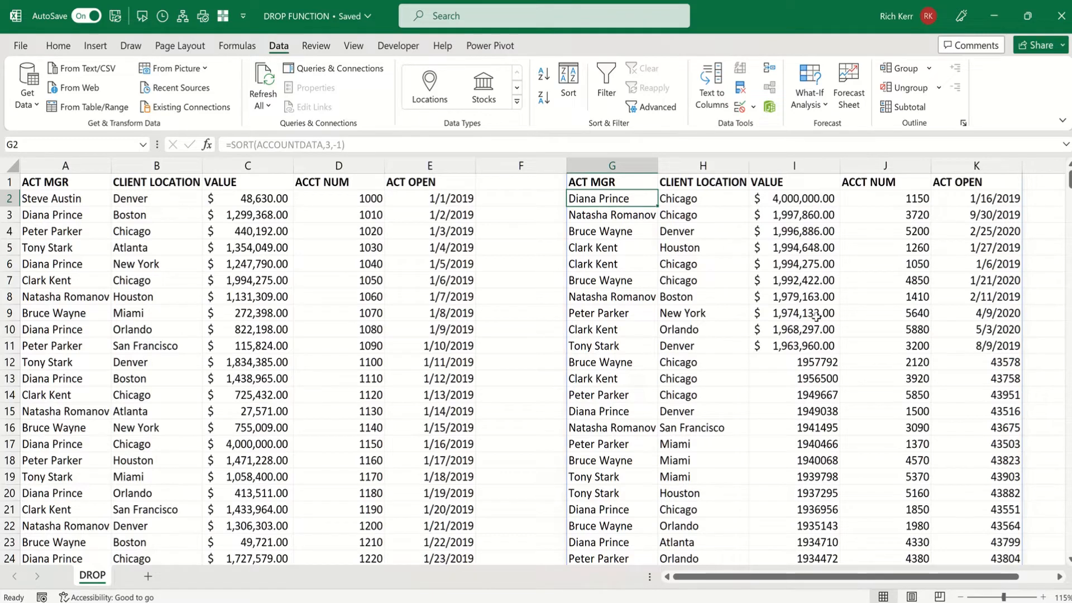
Apply the Accounting number format with a dollar sign to all VALUE results in column I, from I2 to the last row
{"action": "left_click", "coordinate": [791, 205]}
{"action": "key", "text": "ctrl+shift+Down"}
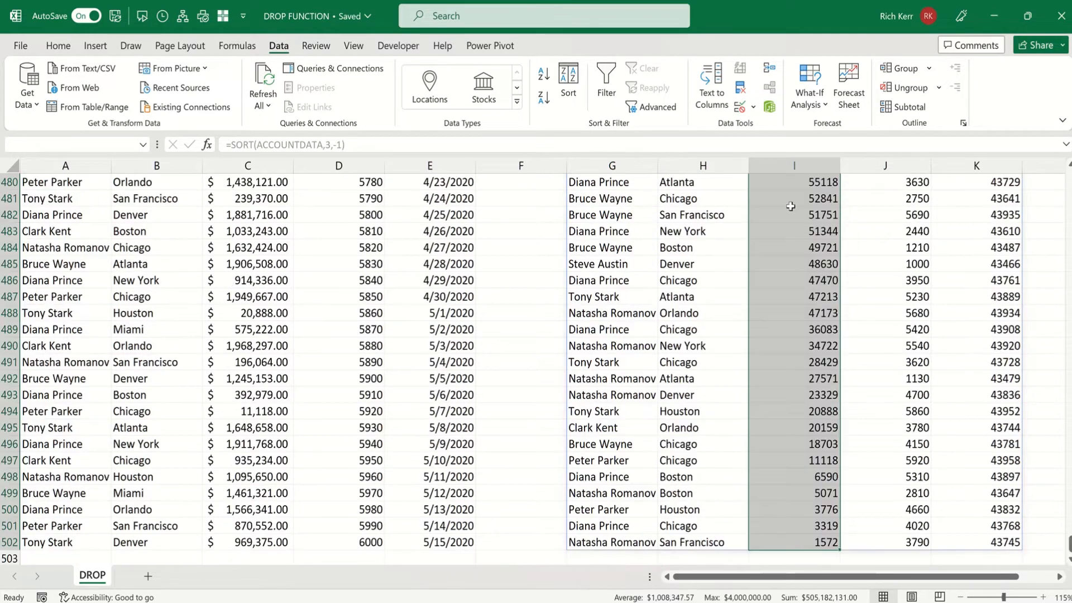
{"action": "left_click", "coordinate": [58, 45]}
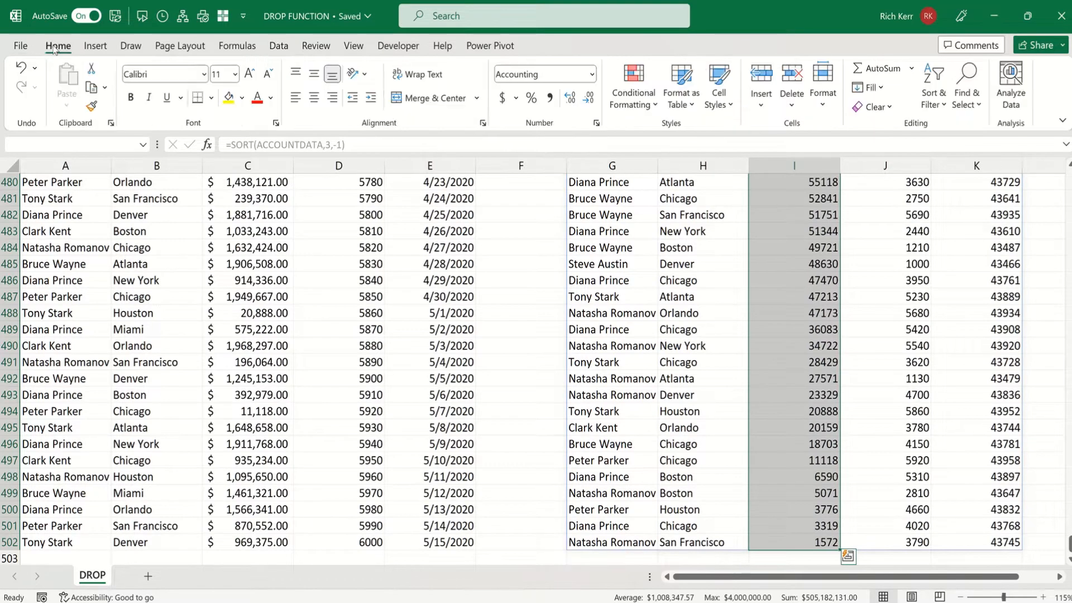
{"action": "left_click", "coordinate": [501, 99]}
{"action": "key", "text": "ctrl+BackSpace"}
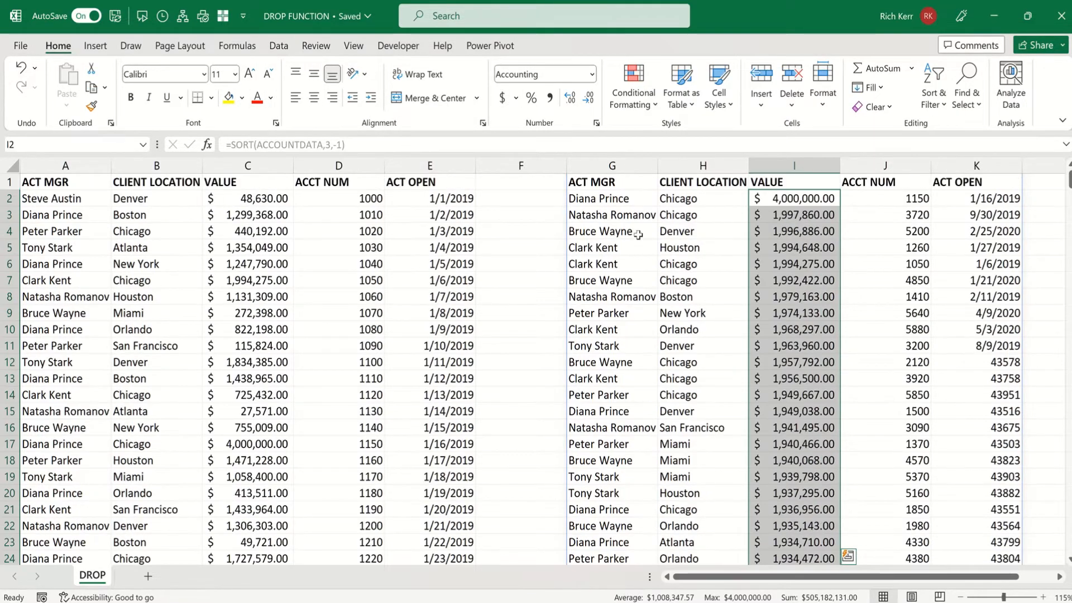
Format all ACT OPEN results in column K as Short Date, from K2 to the last row
{"action": "left_click", "coordinate": [958, 197]}
{"action": "key", "text": "ctrl+shift+Down"}
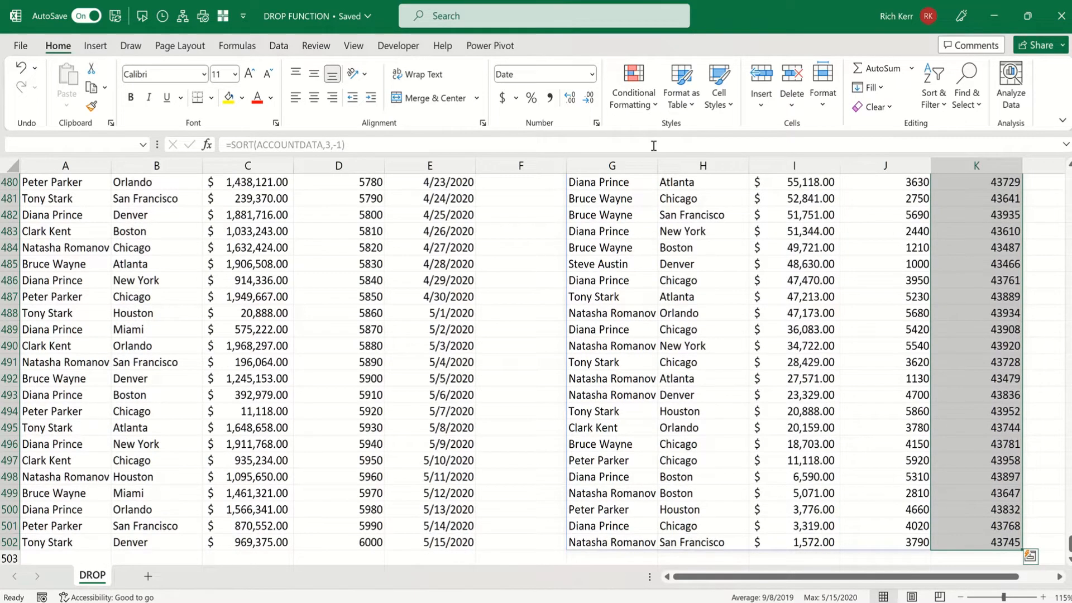
{"action": "left_click", "coordinate": [592, 75]}
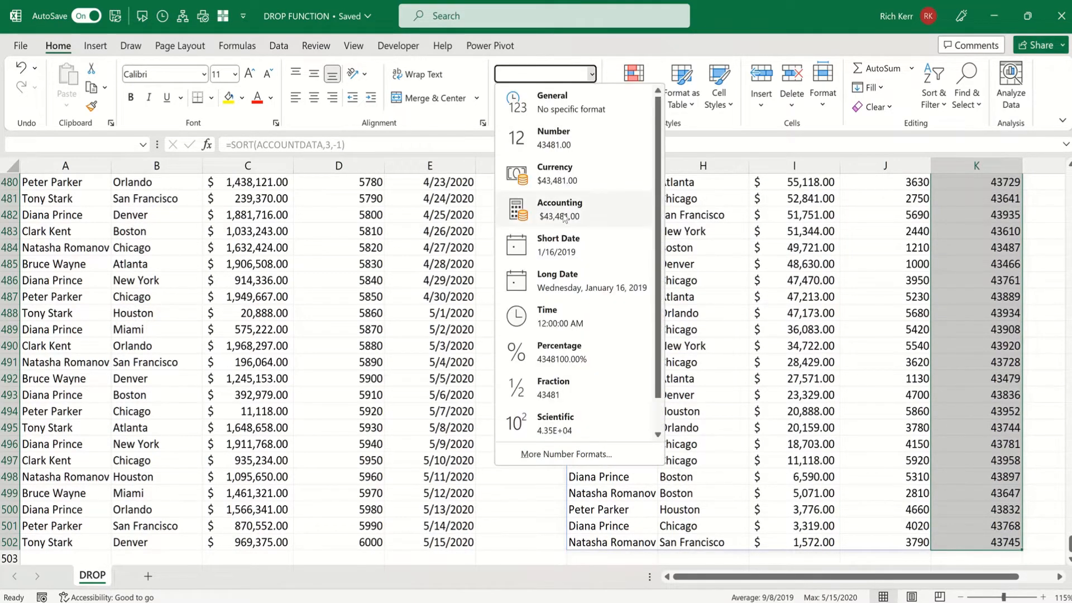
{"action": "left_click", "coordinate": [555, 252]}
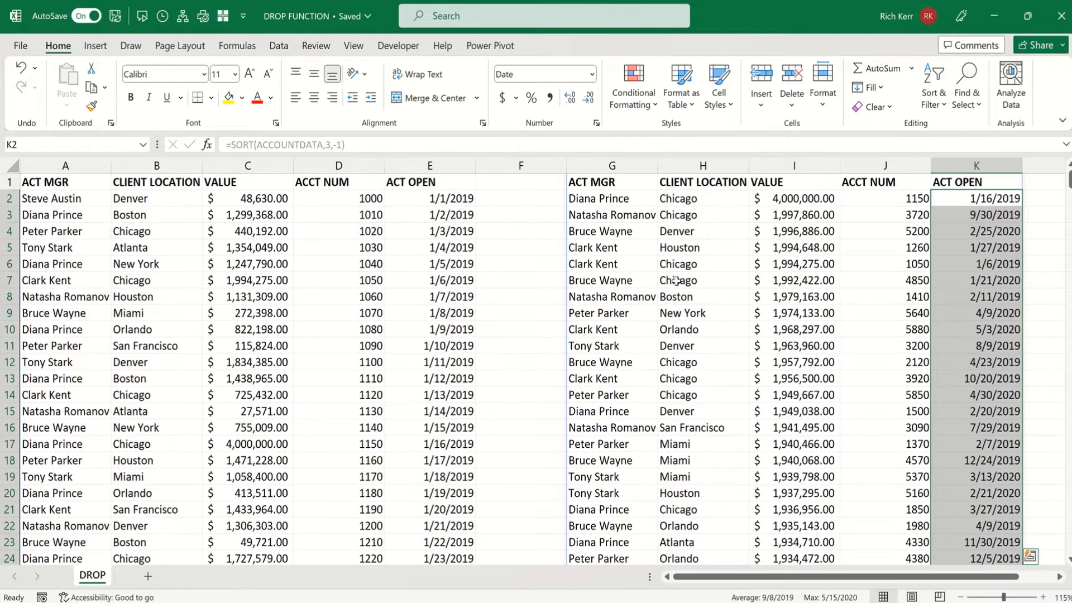
{"action": "left_click", "coordinate": [707, 264]}
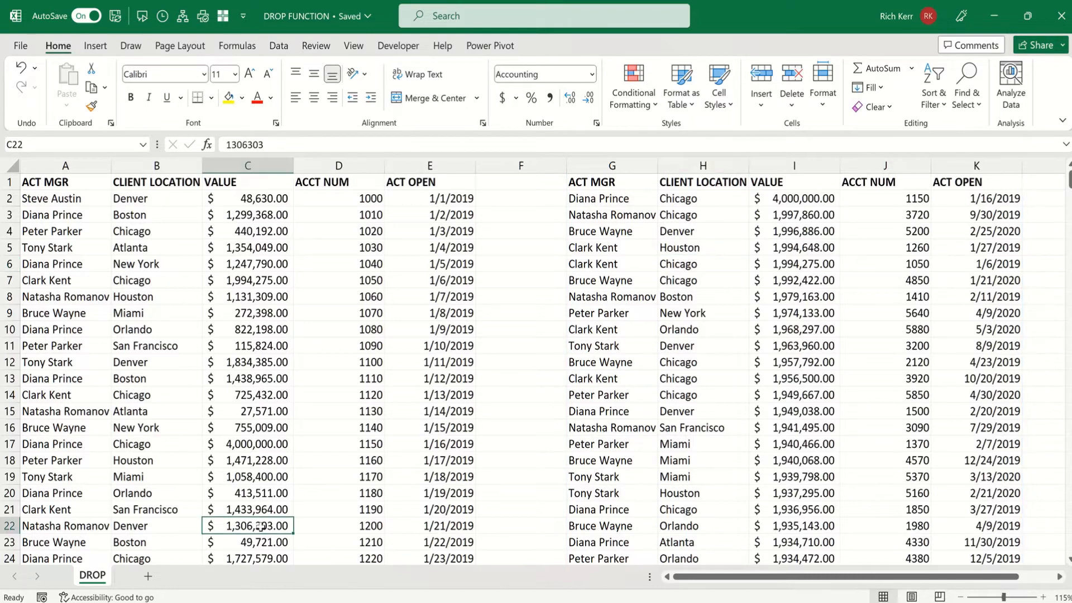
Set the source VALUE in cell C22 to 10,000,000
{"action": "type", "text": "10"}
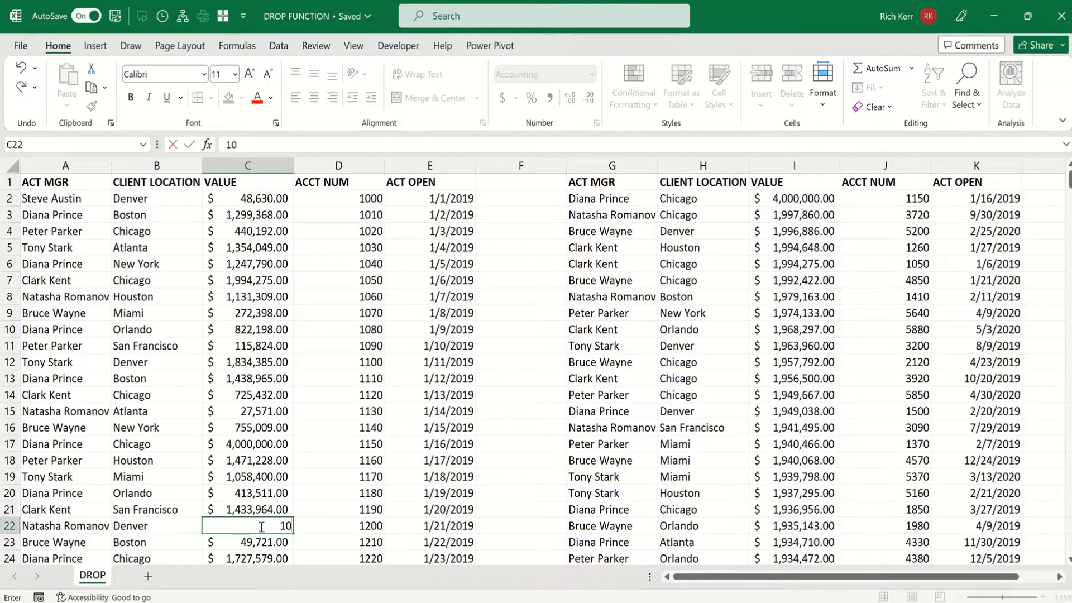
{"action": "type", "text": ",000,000"}
{"action": "key", "text": "Return"}
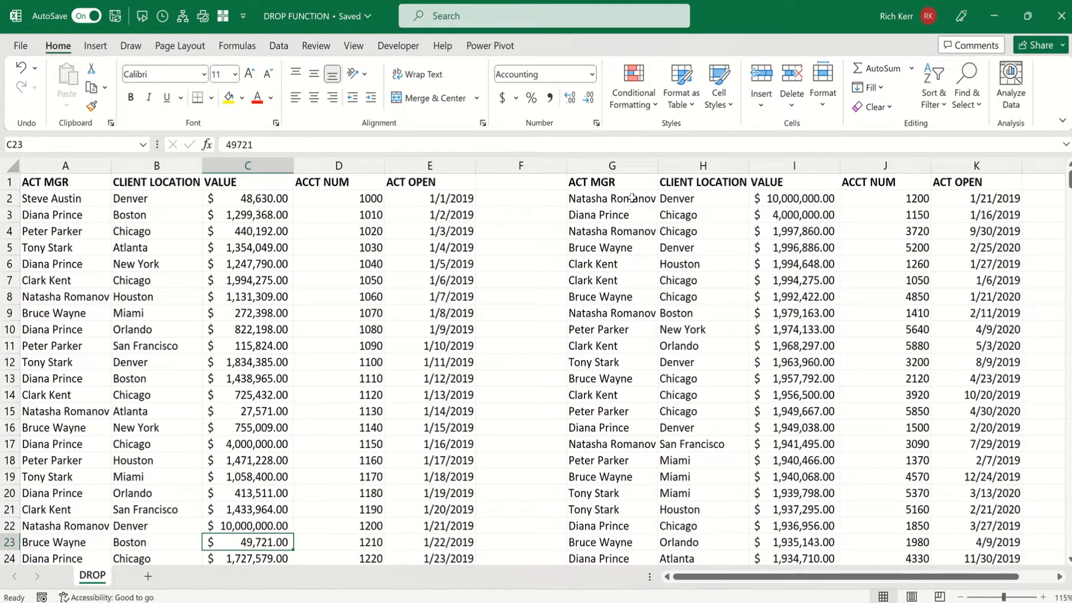
Wrap the SORT formula in G1 in a DROP function, using the sorted array as its first argument
{"action": "left_click", "coordinate": [596, 183]}
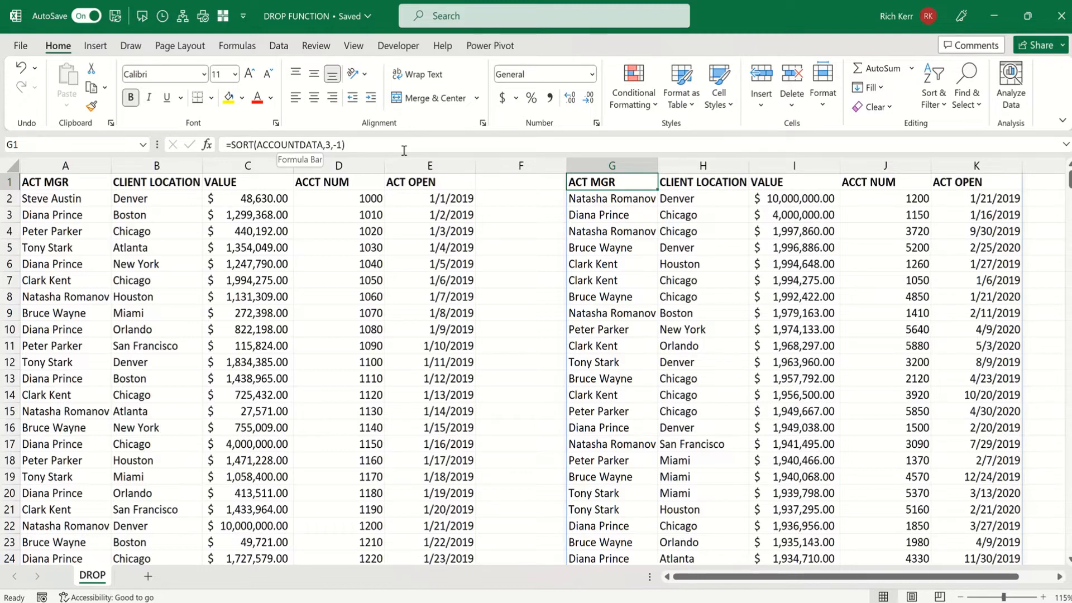
{"action": "left_click", "coordinate": [230, 145]}
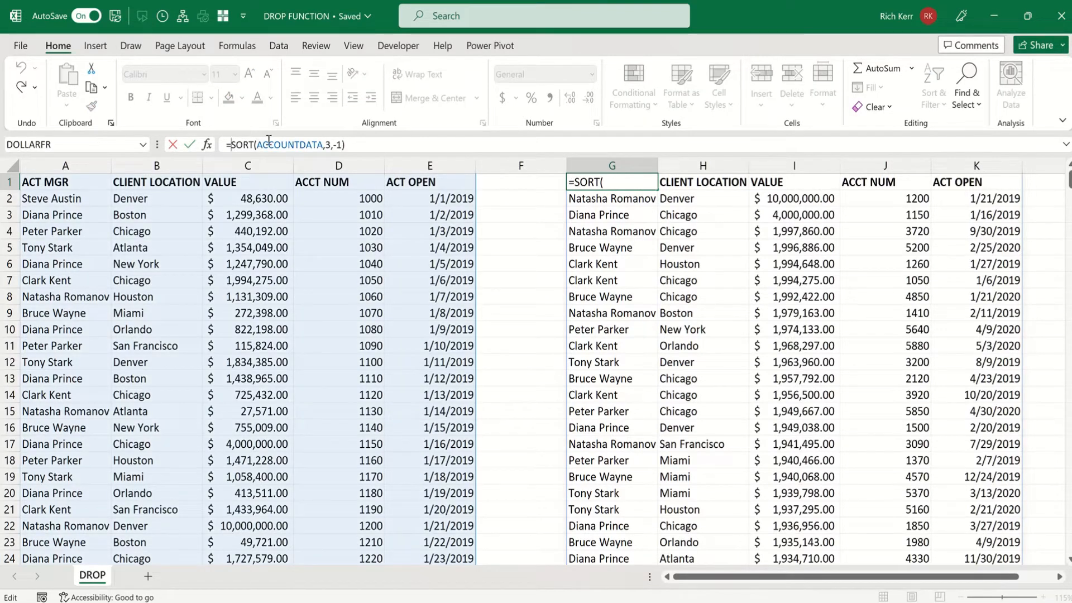
{"action": "type", "text": "drop"}
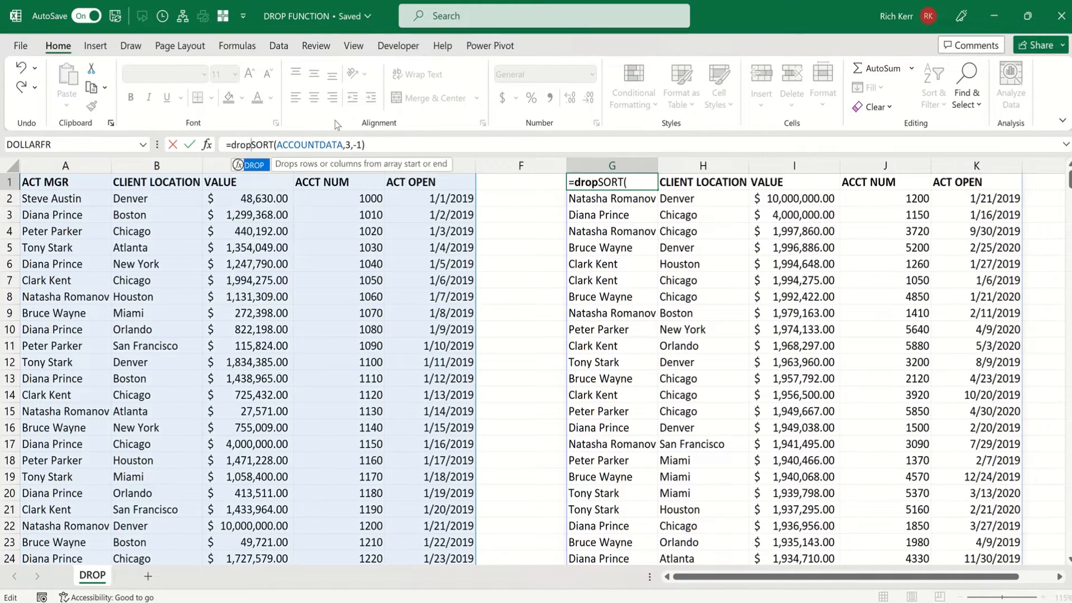
{"action": "type", "text": "("}
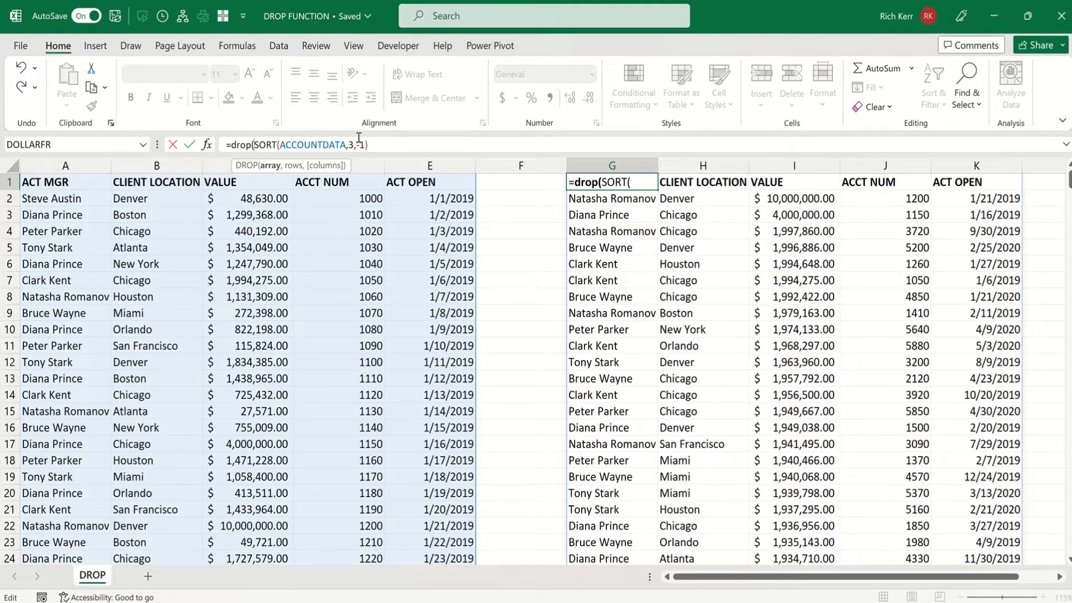
{"action": "left_click", "coordinate": [379, 144]}
{"action": "type", "text": ","}
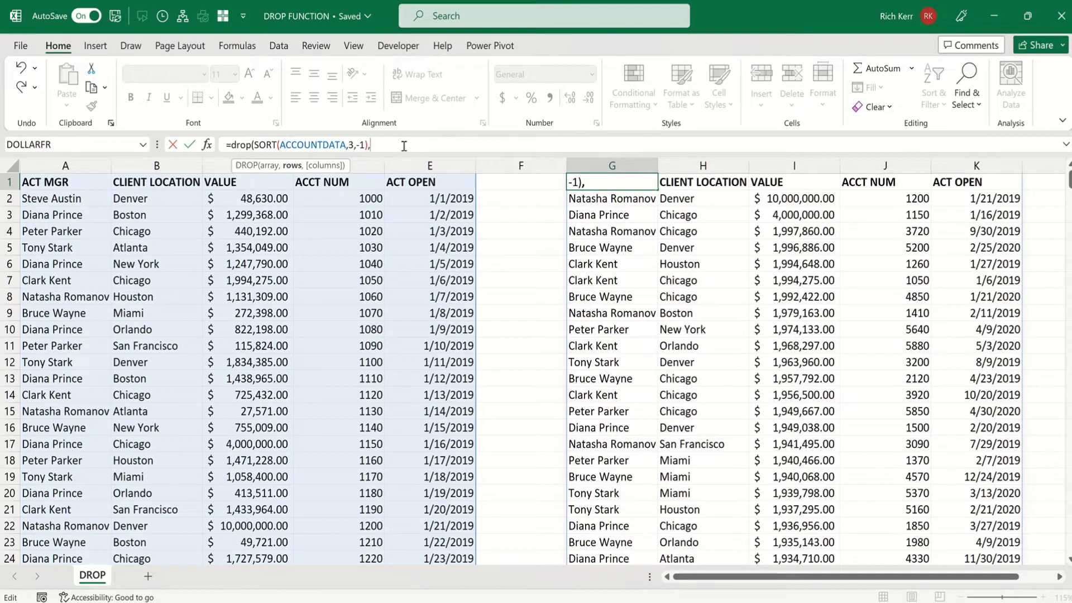
Enter COUNT(C:C)-10 as the rows argument of the DROP function
{"action": "type", "text": "count"}
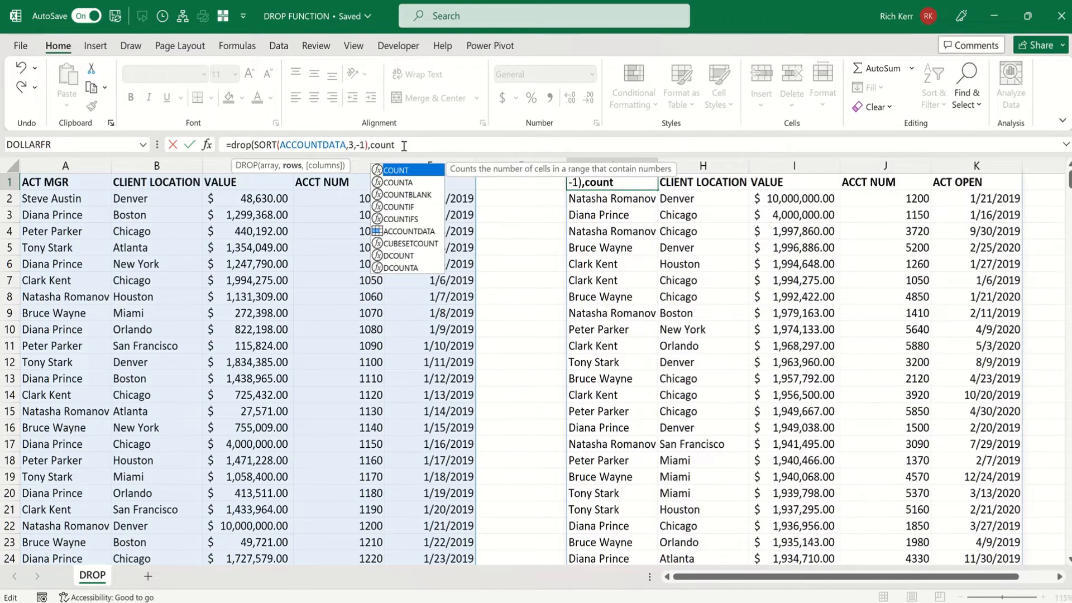
{"action": "type", "text": "("}
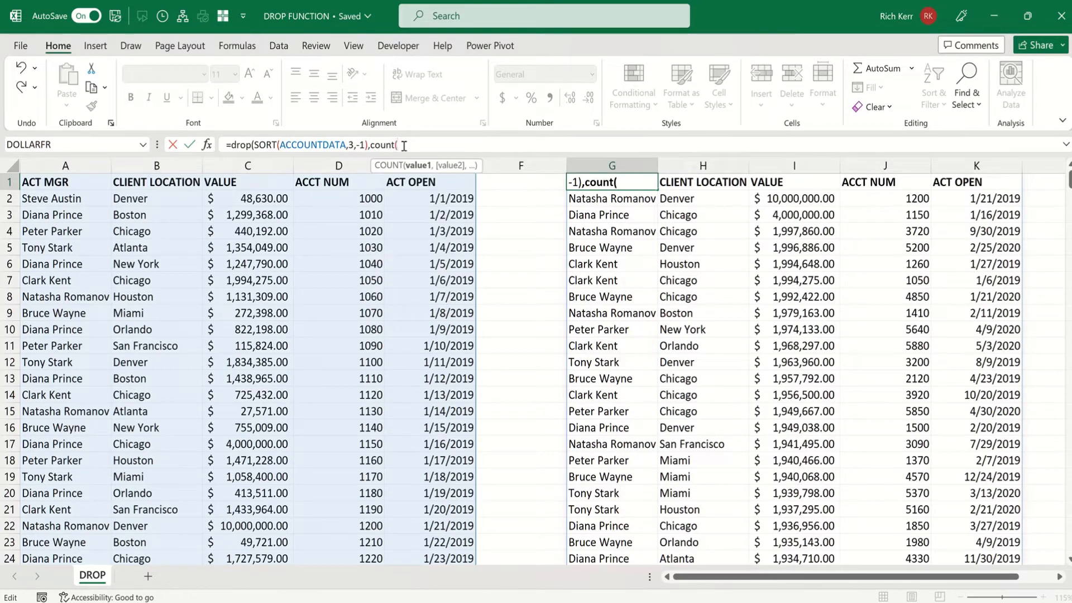
{"action": "type", "text": "C:C)-"}
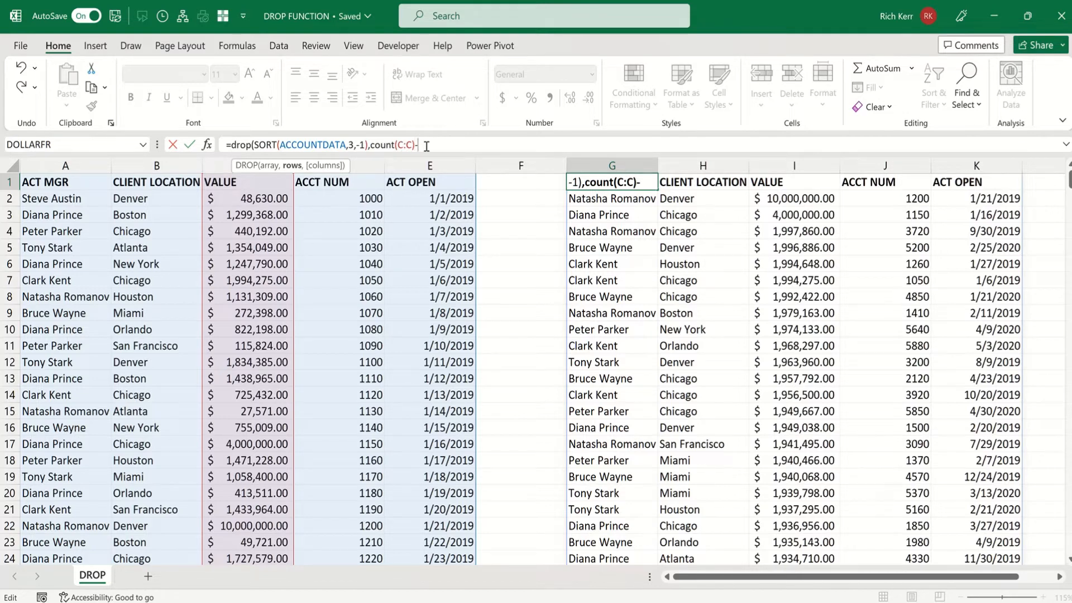
{"action": "type", "text": "10"}
Enclose COUNT(C:C)-10 in parentheses within the rows argument of G1's DROP formula
{"action": "left_click", "coordinate": [368, 144]}
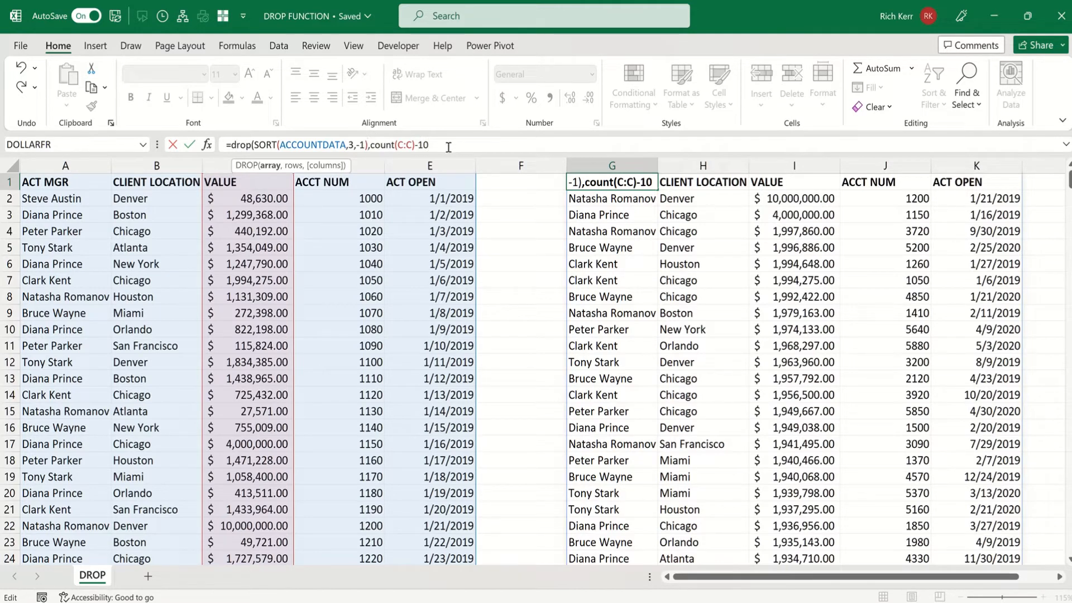
{"action": "key", "text": "Right"}
{"action": "type", "text": "(C:C"}
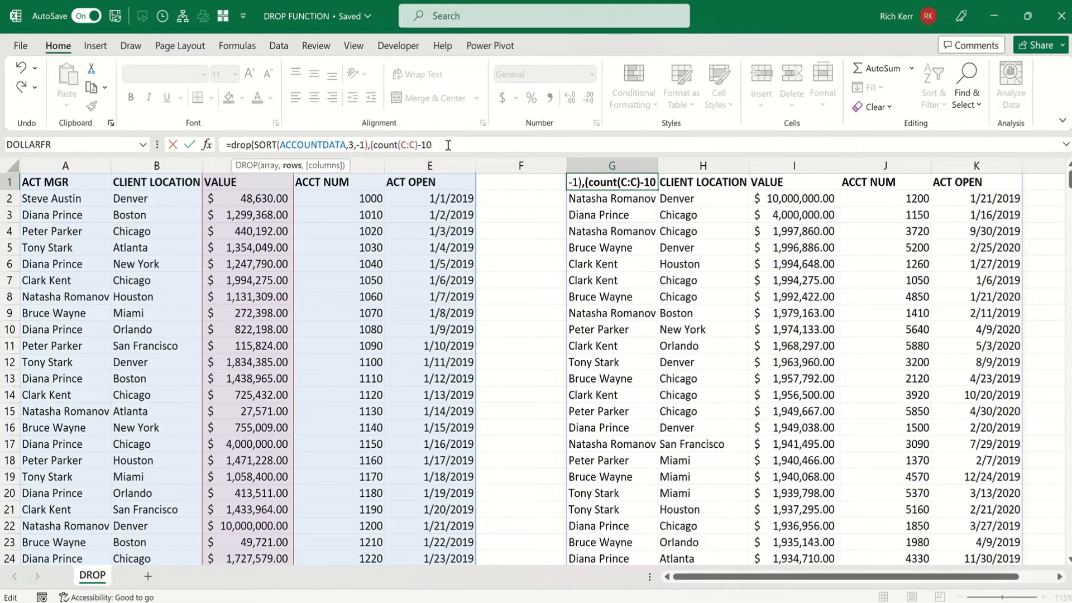
{"action": "type", "text": ")"}
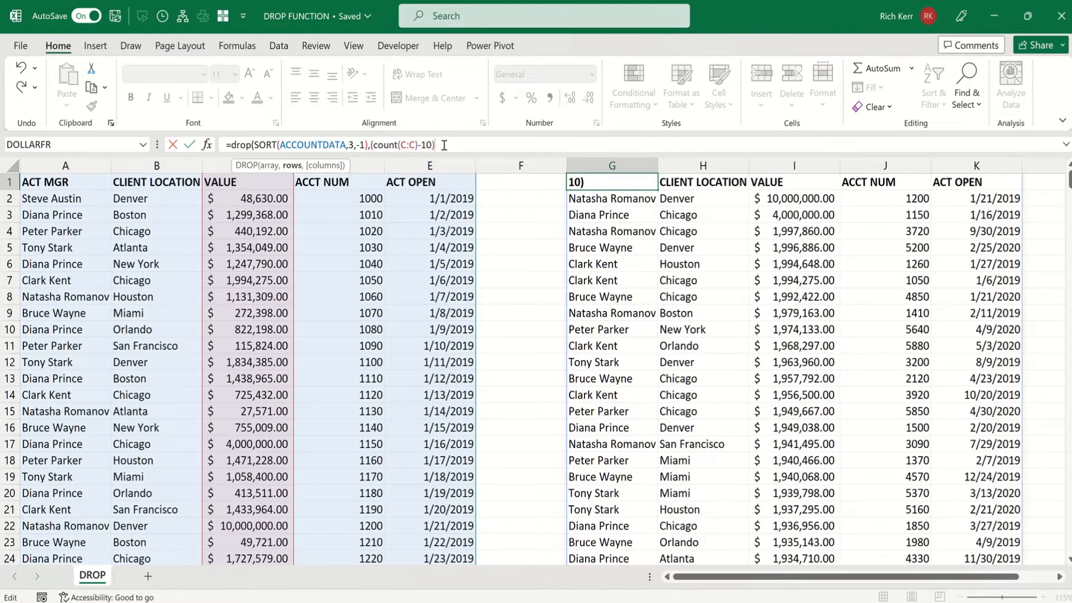
Negate the parenthesized (COUNT(C:C)-10) rows argument with a minus sign and complete the DROP formula in G1
{"action": "left_click", "coordinate": [369, 144]}
{"action": "key", "text": "Right"}
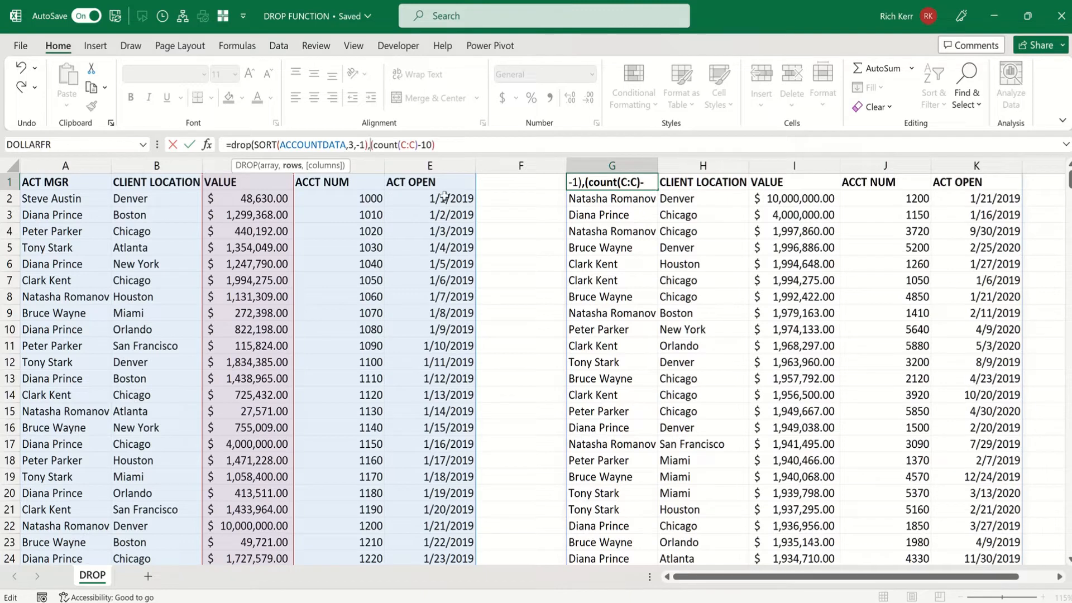
{"action": "type", "text": "-"}
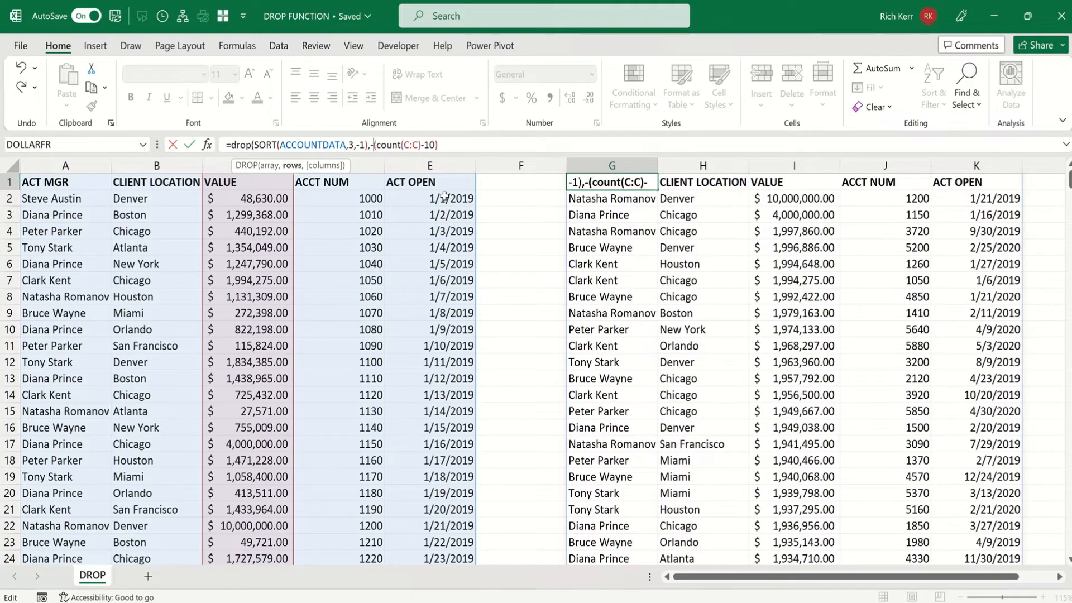
{"action": "left_click", "coordinate": [464, 142]}
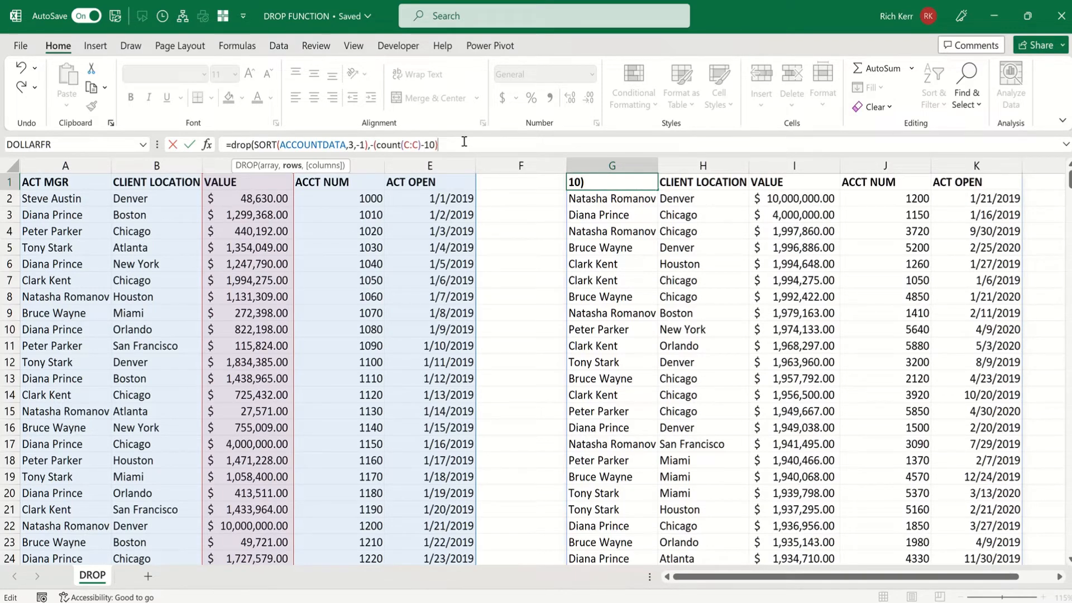
{"action": "type", "text": ")"}
{"action": "key", "text": "Return"}
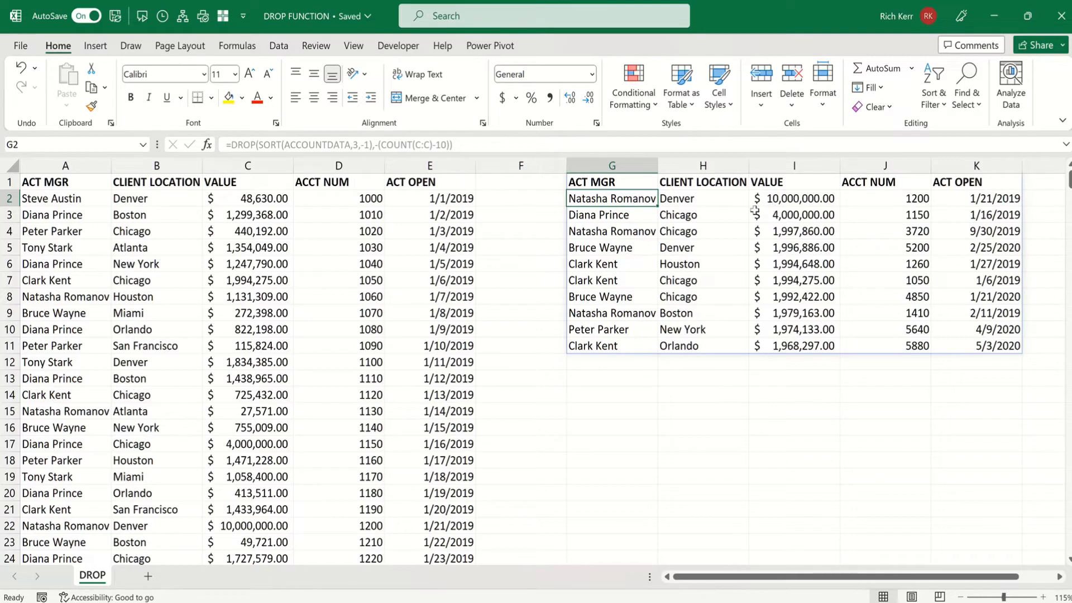
Step through the DROP results in column G from G2 to G11 to check the number of accounts returned
{"action": "key", "text": "Down"}
{"action": "key", "text": "Down"}
{"action": "key", "text": "Down"}
{"action": "key", "text": "Down"}
{"action": "key", "text": "Down"}
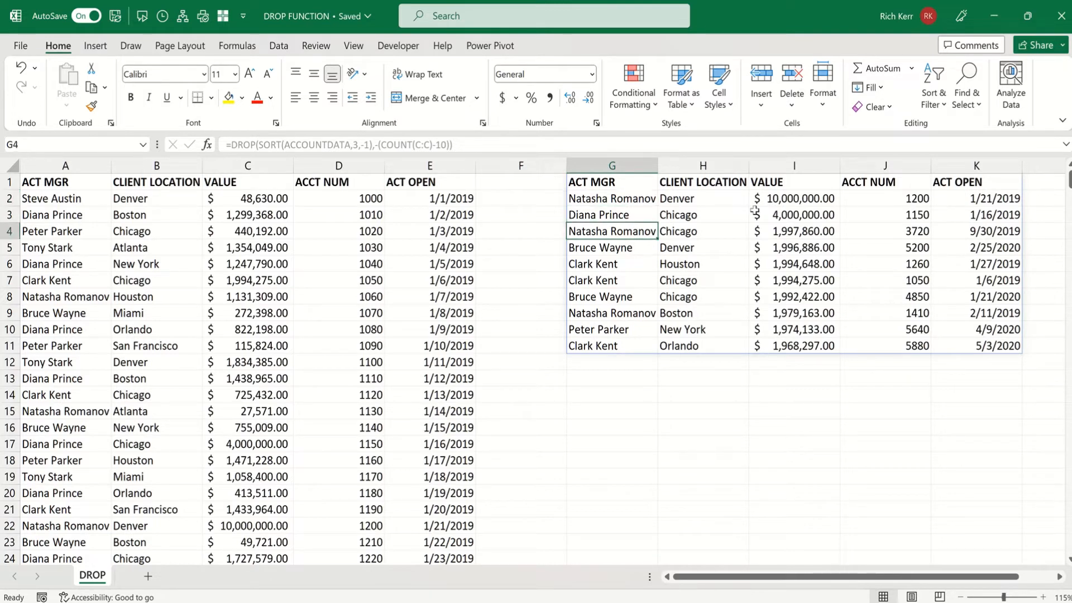
{"action": "key", "text": "Down"}
{"action": "key", "text": "Down"}
{"action": "key", "text": "Down"}
{"action": "key", "text": "Down"}
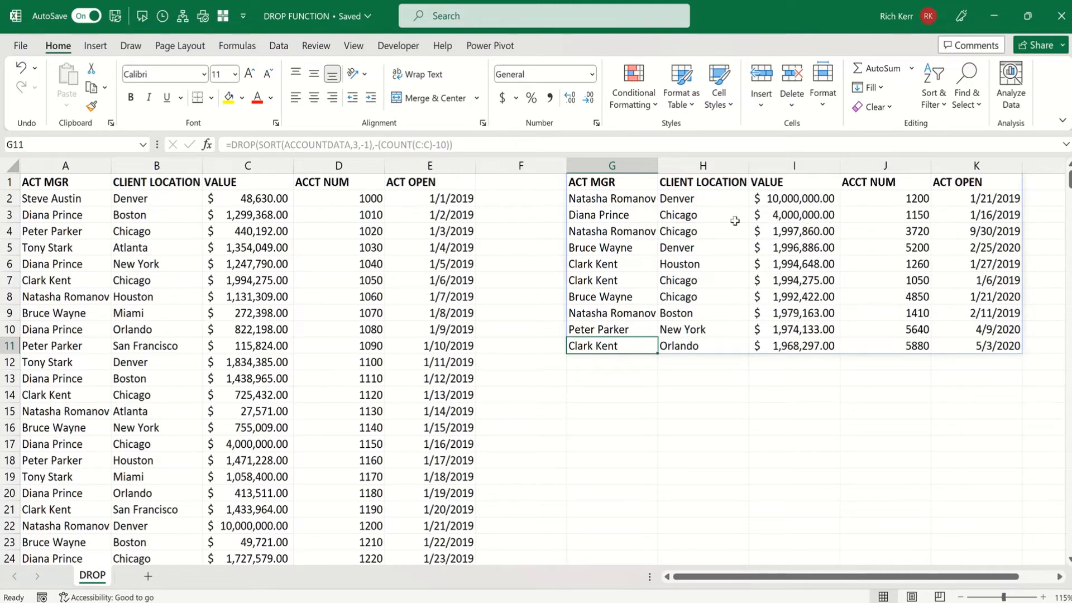
Check how far the source VALUE column extends, and review the DROP formula in G1
{"action": "left_click", "coordinate": [314, 275]}
{"action": "left_click", "coordinate": [255, 280]}
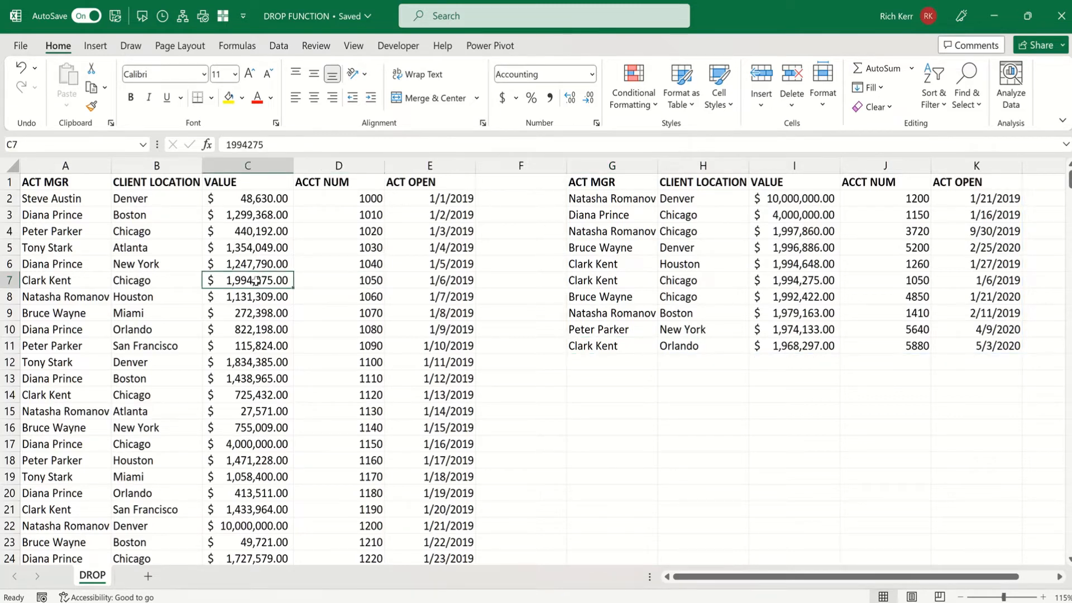
{"action": "key", "text": "ctrl+Down"}
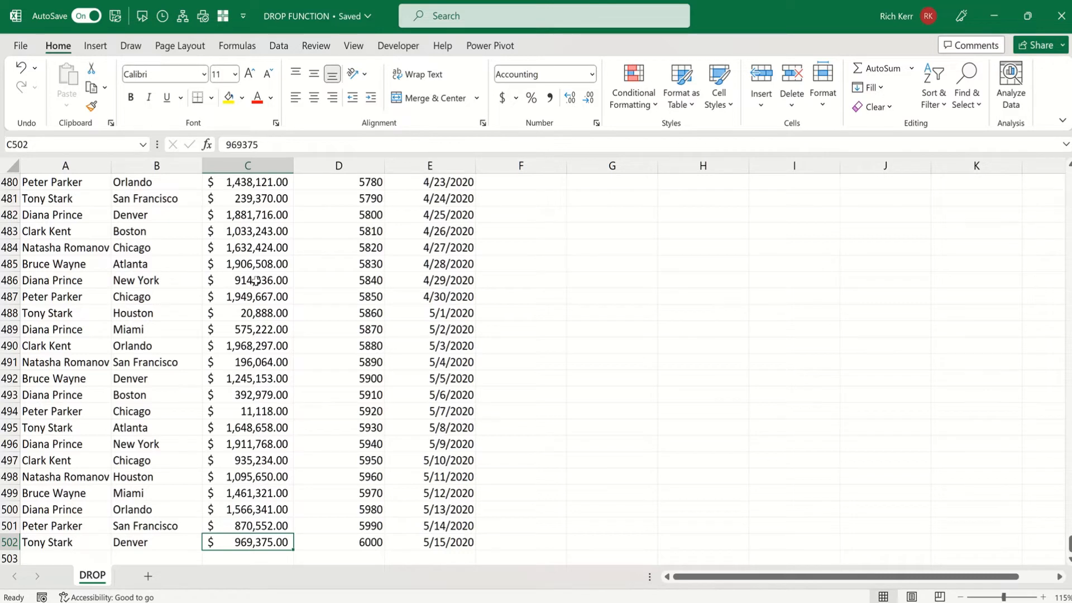
{"action": "key", "text": "ctrl+Up"}
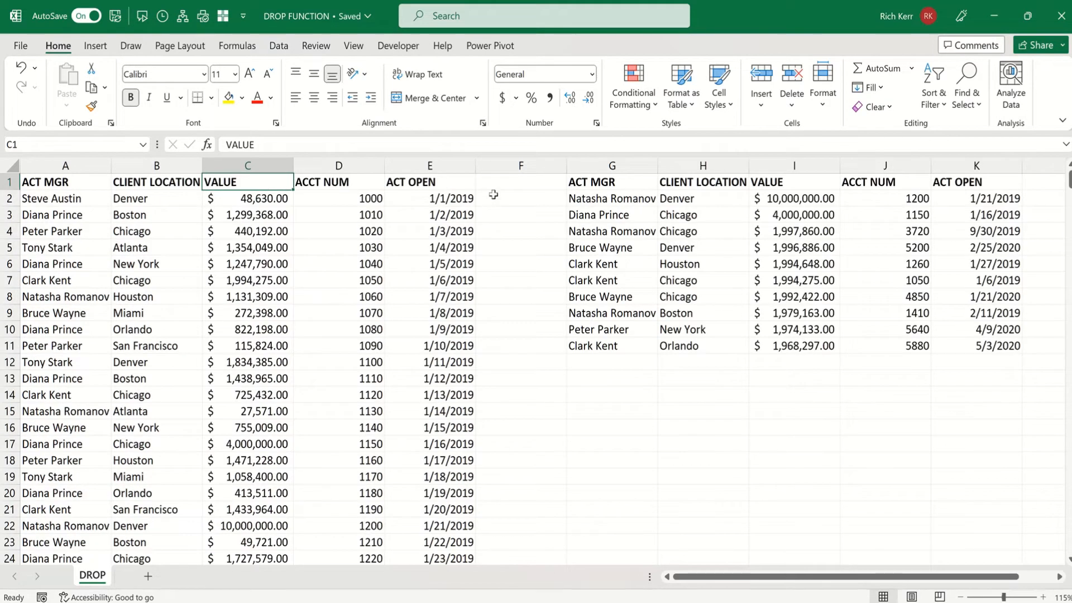
{"action": "left_click", "coordinate": [585, 185]}
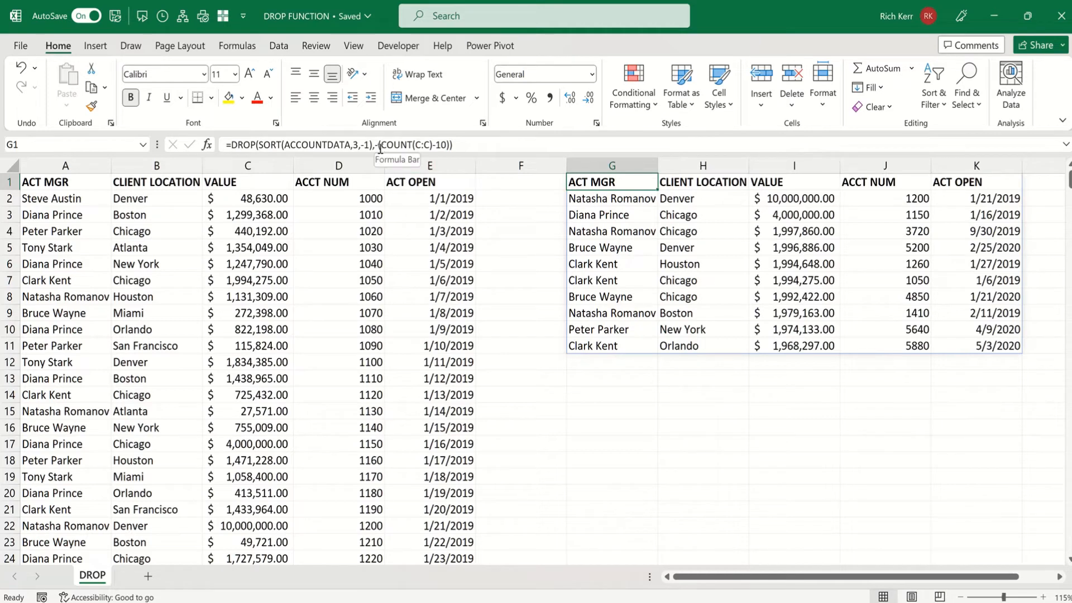
Select the source account managers from A2 to A490 to examine how many rows a DROP rows argument covers
{"action": "left_click", "coordinate": [80, 199]}
{"action": "key", "text": "ctrl+shift+Down"}
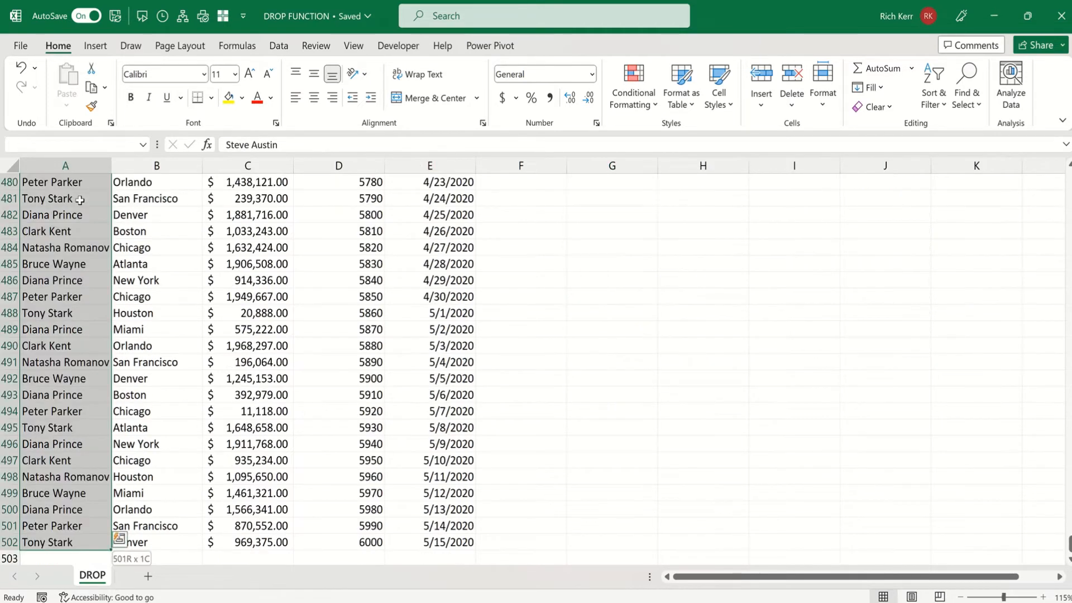
{"action": "key", "text": "shift+Up"}
{"action": "key", "text": "shift+Up"}
{"action": "key", "text": "shift+Up"}
{"action": "key", "text": "shift+Up"}
{"action": "key", "text": "shift+Up"}
{"action": "key", "text": "shift+Up"}
{"action": "key", "text": "shift+Up"}
{"action": "key", "text": "shift+Up"}
{"action": "key", "text": "shift+Up"}
{"action": "key", "text": "shift+Up"}
{"action": "key", "text": "shift+Up"}
{"action": "key", "text": "shift+Up"}
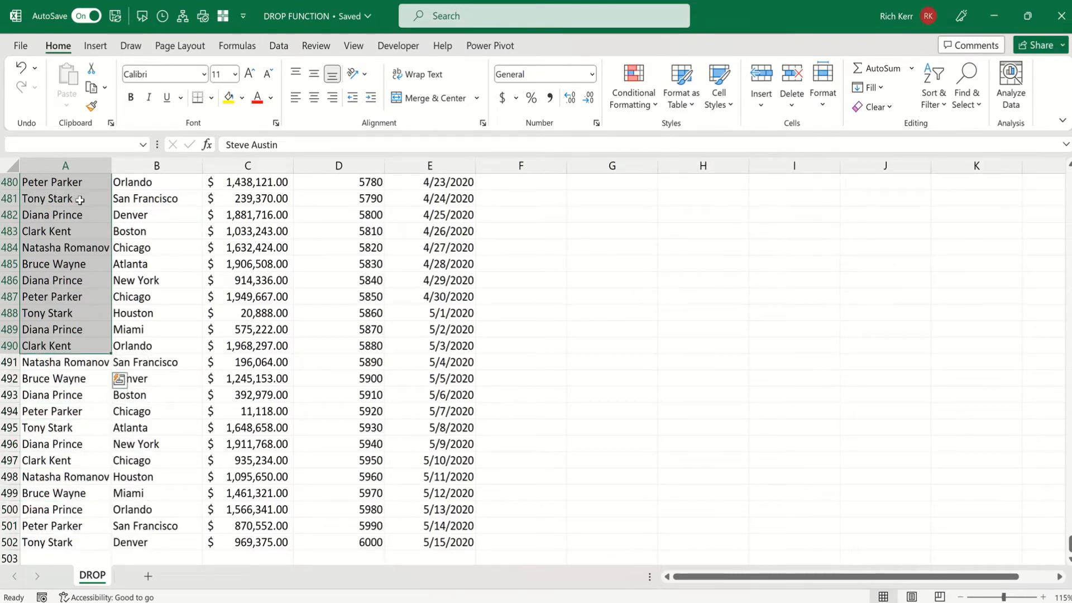
{"action": "scroll", "coordinate": [264, 257], "scroll_direction": "up", "scroll_amount": 20}
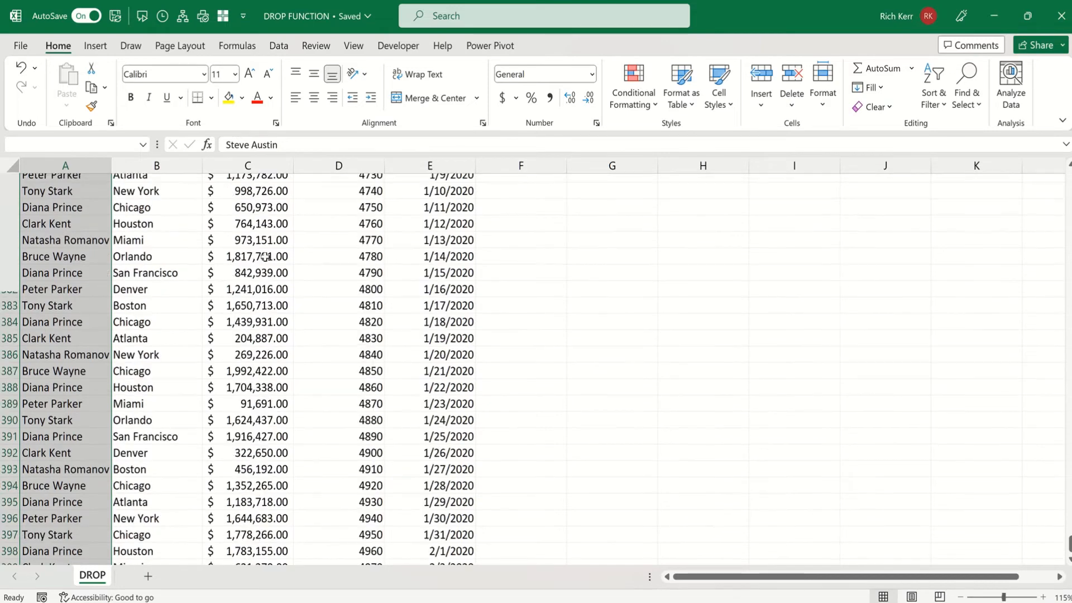
{"action": "scroll", "coordinate": [265, 257], "scroll_direction": "up", "scroll_amount": 7}
{"action": "key", "text": "ctrl+Home"}
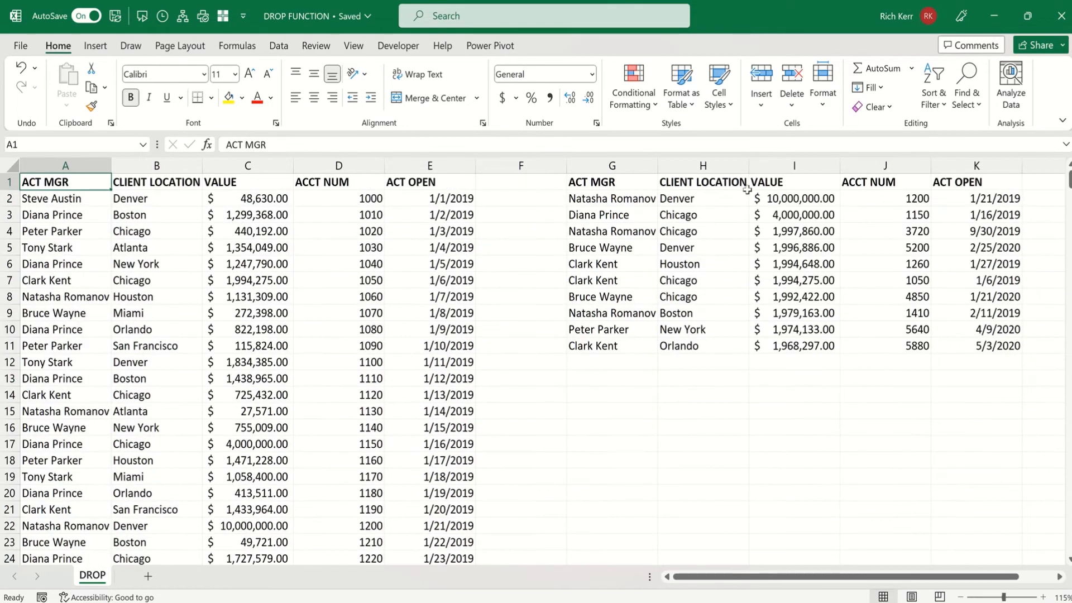
Remove the minus sign before (COUNT(C:C)-10) in G1's DROP formula
{"action": "left_click", "coordinate": [627, 180]}
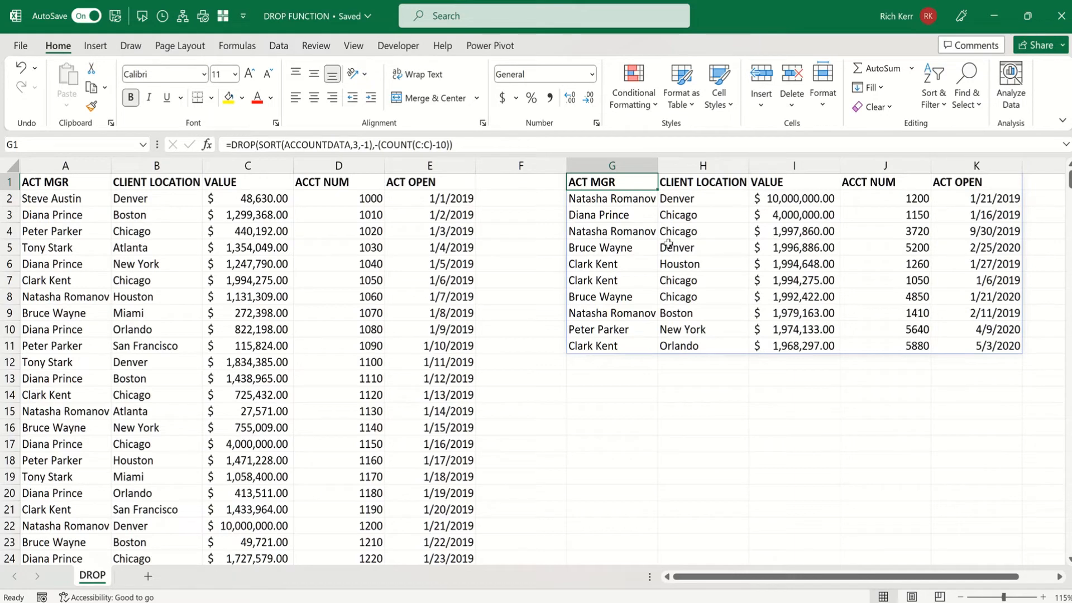
{"action": "left_click", "coordinate": [379, 146]}
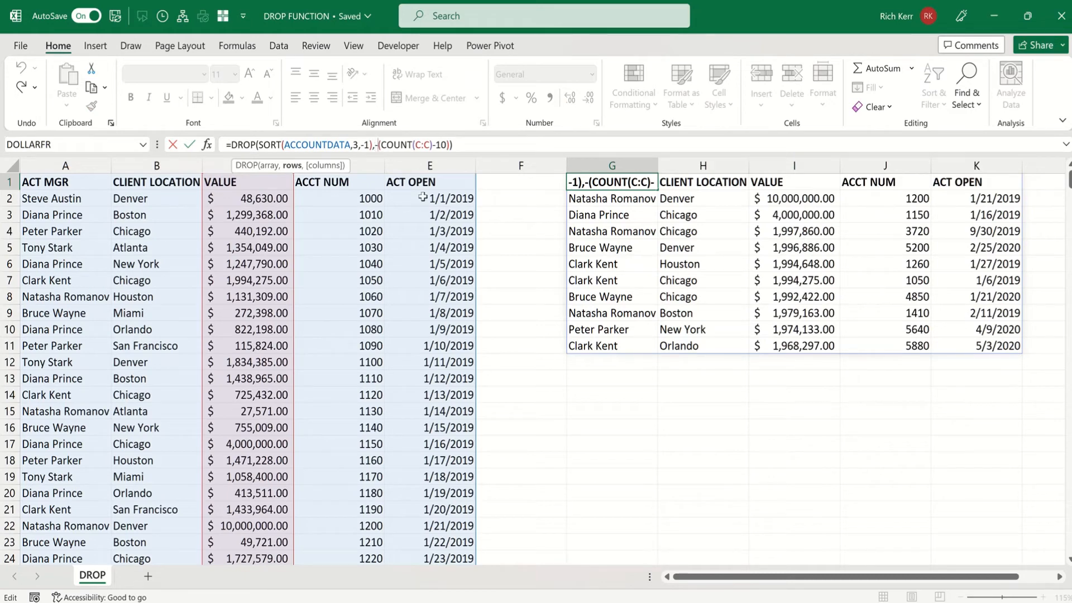
{"action": "key", "text": "BackSpace"}
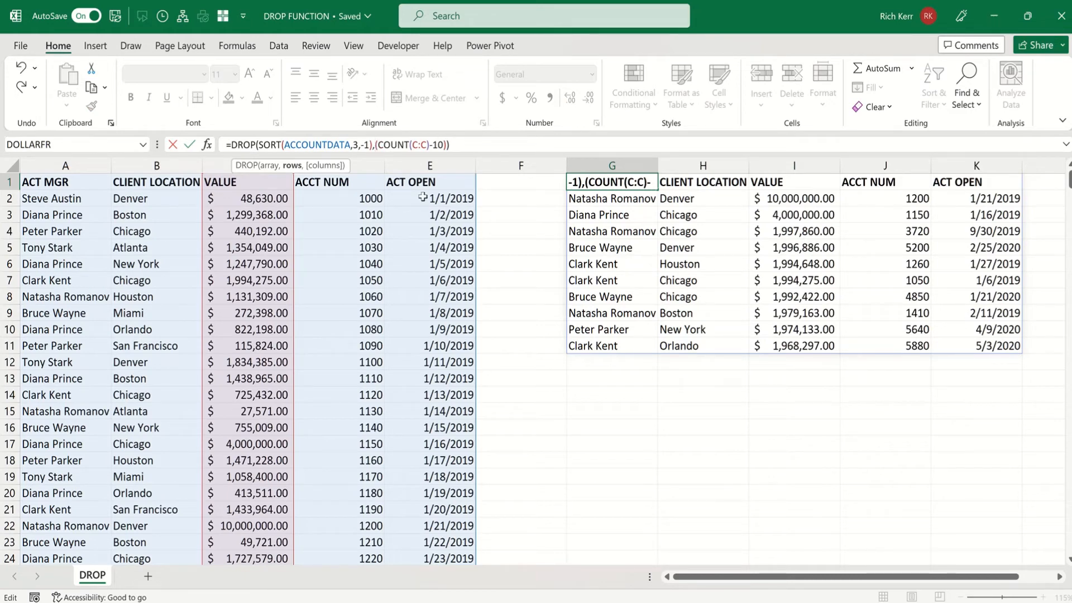
{"action": "key", "text": "Return"}
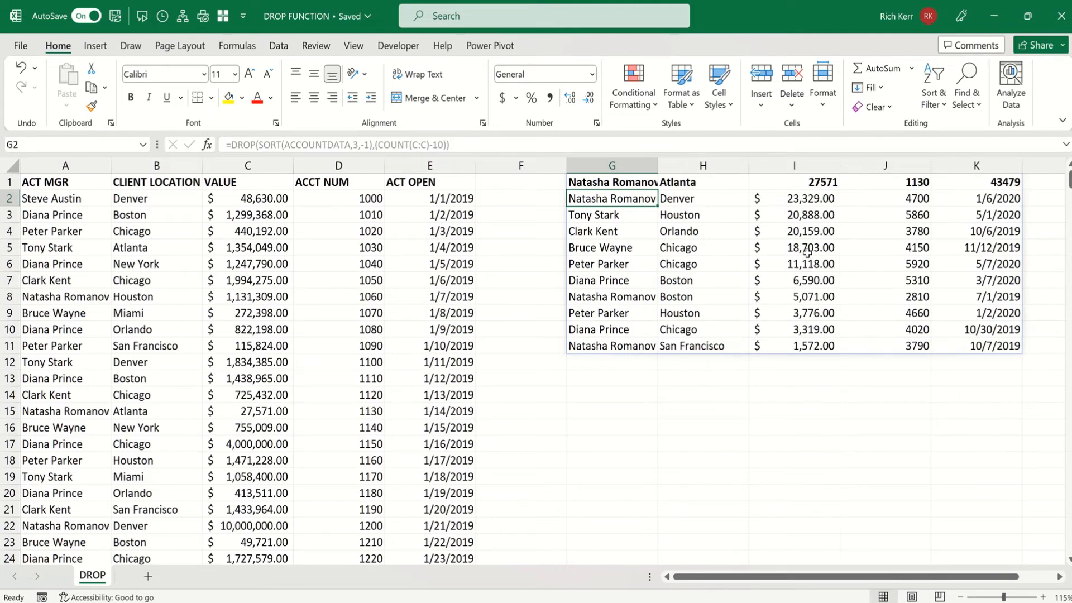
Sort the source account data by the VALUE column from largest to smallest
{"action": "left_click", "coordinate": [271, 203]}
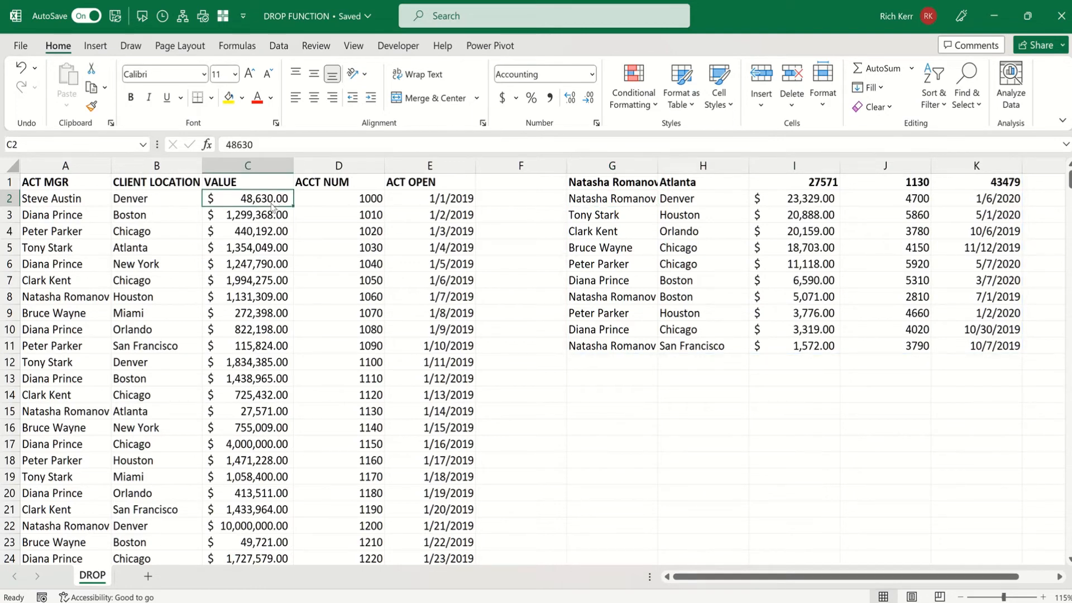
{"action": "right_click", "coordinate": [271, 202]}
{"action": "mouse_move", "coordinate": [350, 410]}
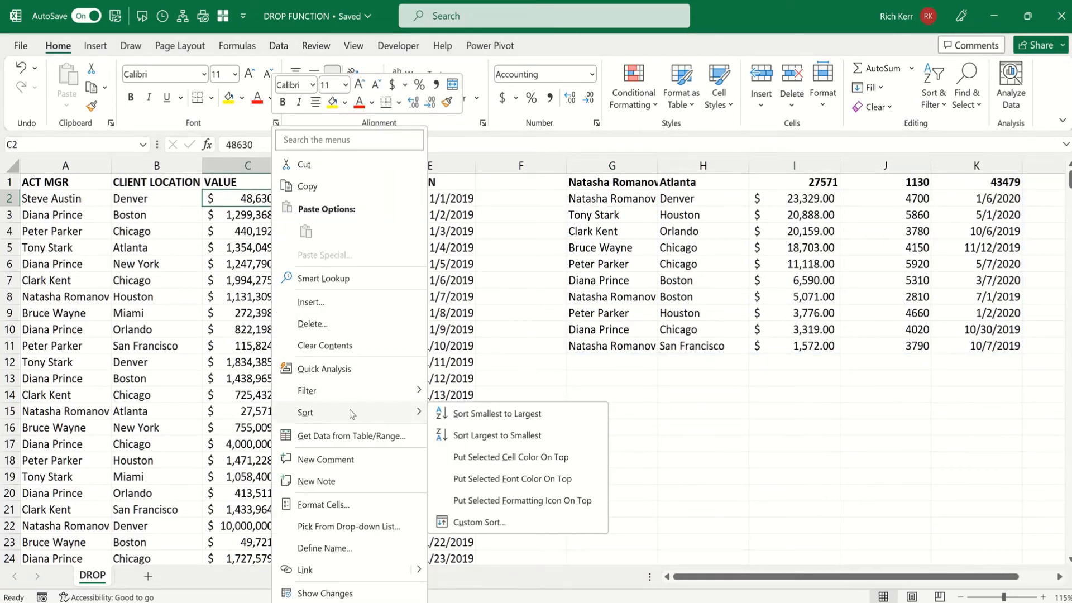
{"action": "left_click", "coordinate": [468, 435]}
{"action": "left_click", "coordinate": [273, 279]}
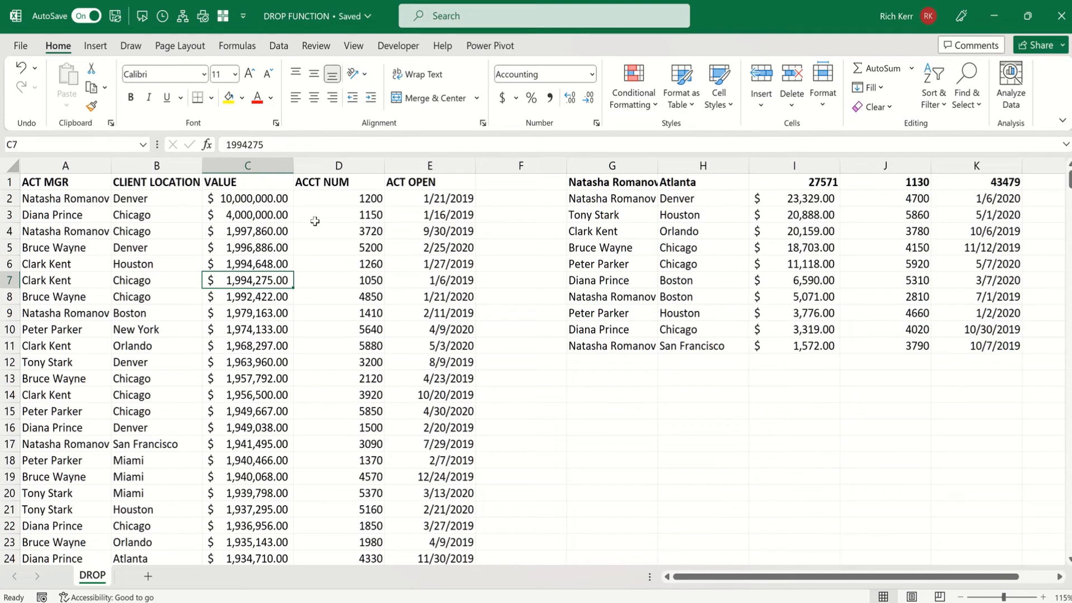
Select the last ten source values, C493:C502, to compare them with the DROP results
{"action": "key", "text": "ctrl+Down"}
{"action": "key", "text": "Up"}
{"action": "key", "text": "Up"}
{"action": "key", "text": "Up"}
{"action": "key", "text": "Up"}
{"action": "key", "text": "Up"}
{"action": "key", "text": "Up"}
{"action": "key", "text": "Up"}
{"action": "key", "text": "Up"}
{"action": "key", "text": "Up"}
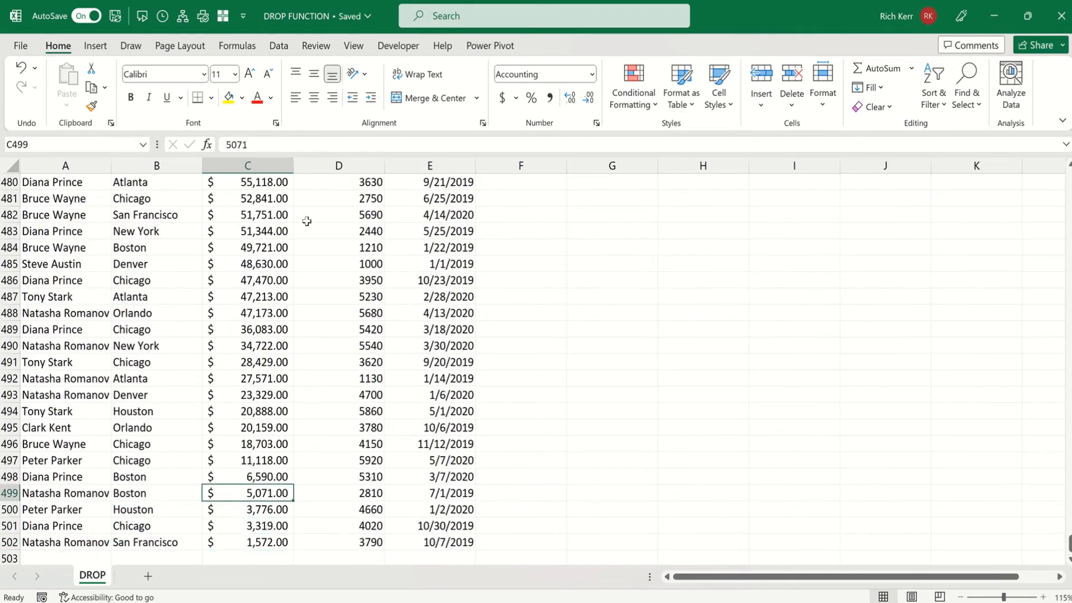
{"action": "key", "text": "shift+Down"}
{"action": "key", "text": "shift+Down"}
{"action": "key", "text": "shift+Down"}
{"action": "key", "text": "shift+Down"}
{"action": "key", "text": "shift+Down"}
{"action": "key", "text": "shift+Down"}
{"action": "key", "text": "shift+Down"}
{"action": "key", "text": "shift+Down"}
{"action": "key", "text": "shift+Down"}
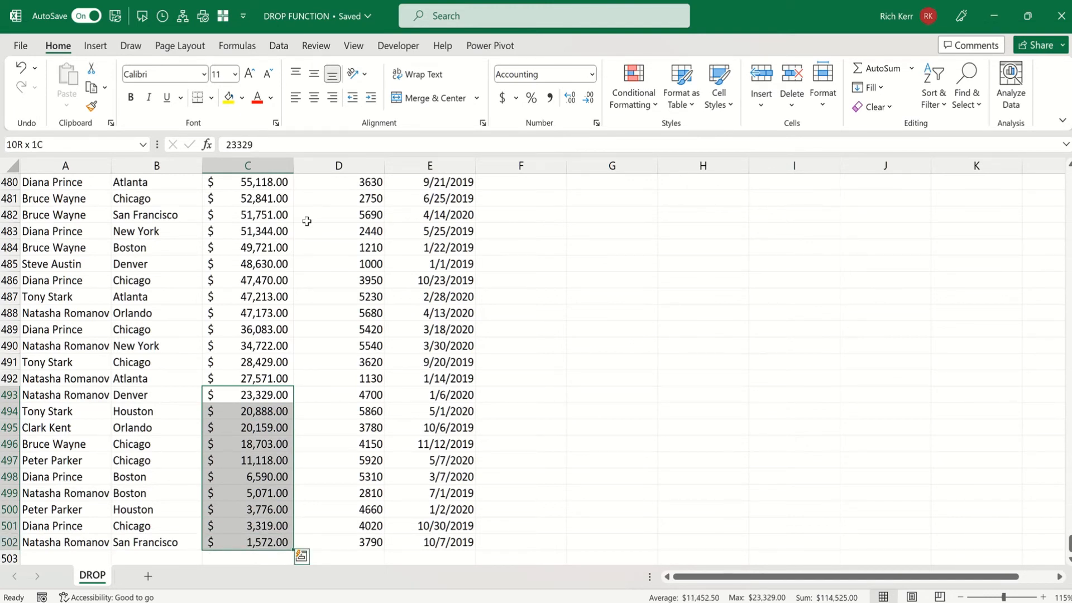
{"action": "key", "text": "ctrl+Up"}
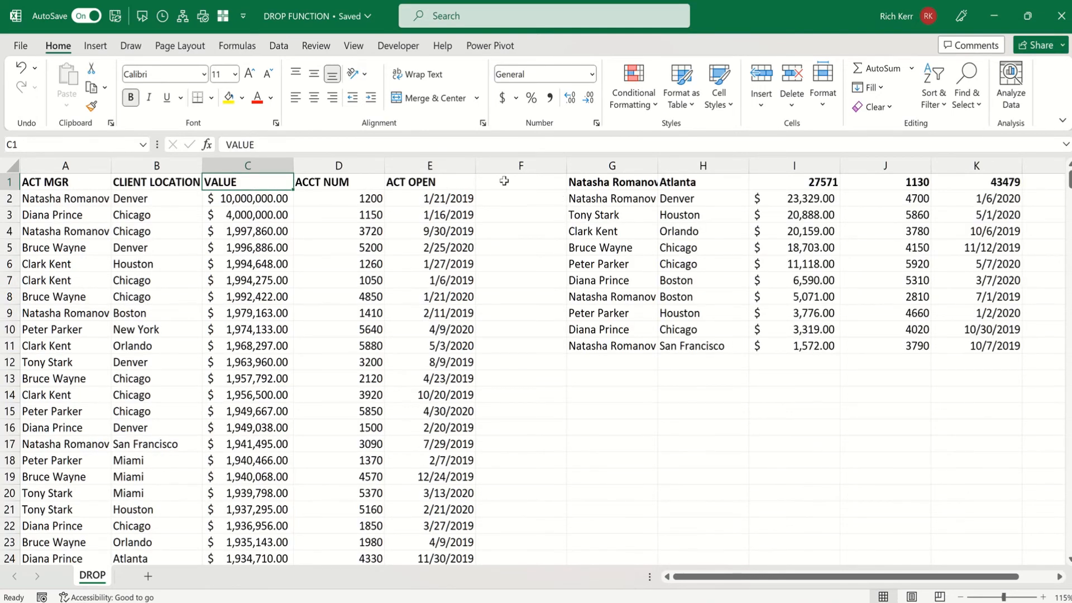
Restore the minus sign before (COUNT(C:C)-10) in G1's DROP formula
{"action": "left_click", "coordinate": [593, 184]}
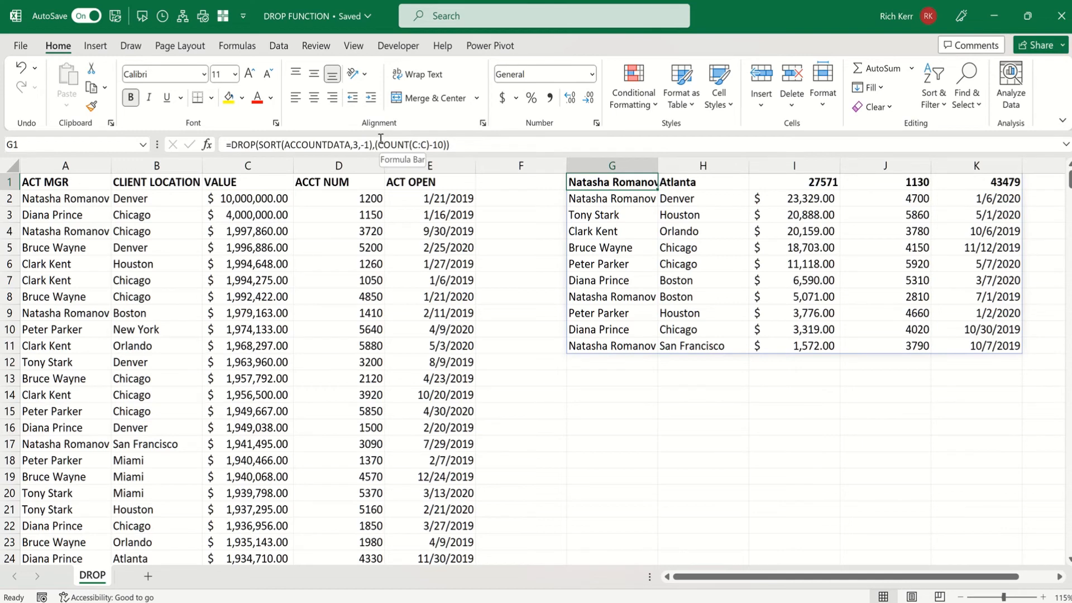
{"action": "left_click", "coordinate": [376, 145]}
{"action": "type", "text": "(C:C)"}
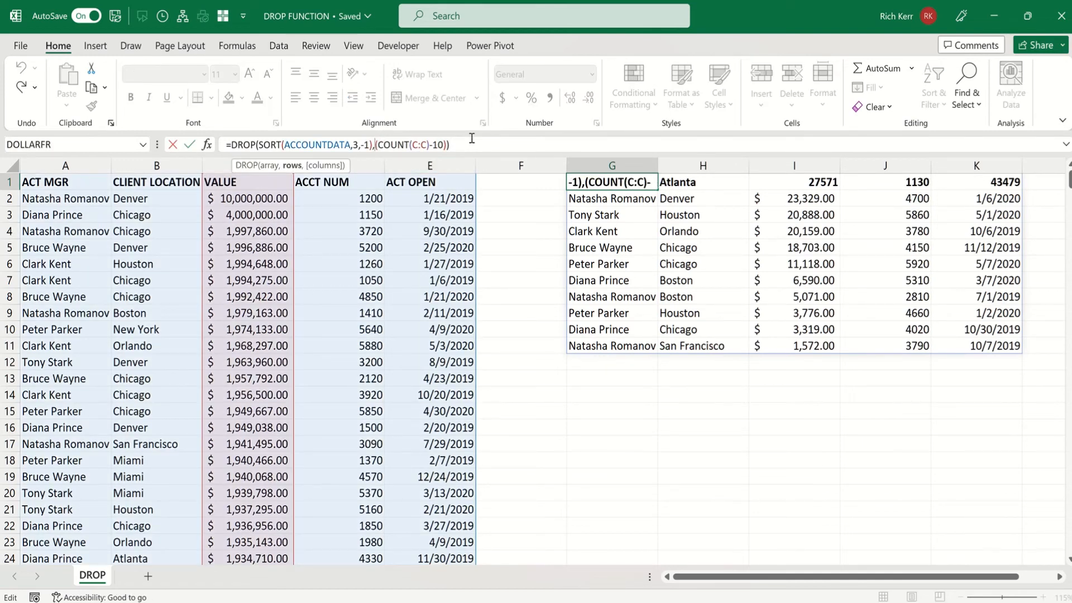
{"action": "type", "text": "-"}
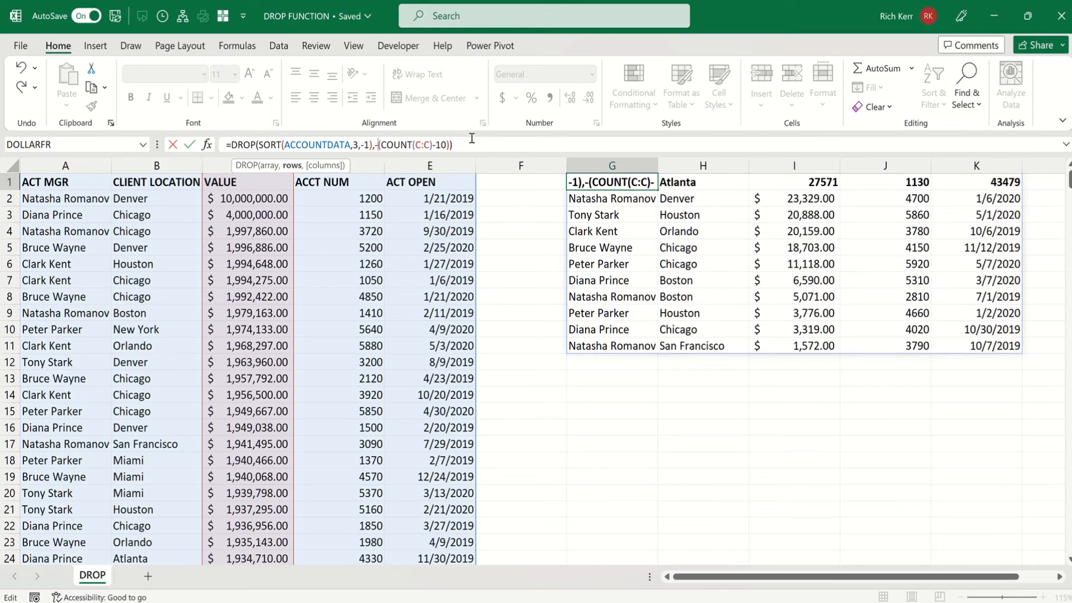
{"action": "key", "text": "Return"}
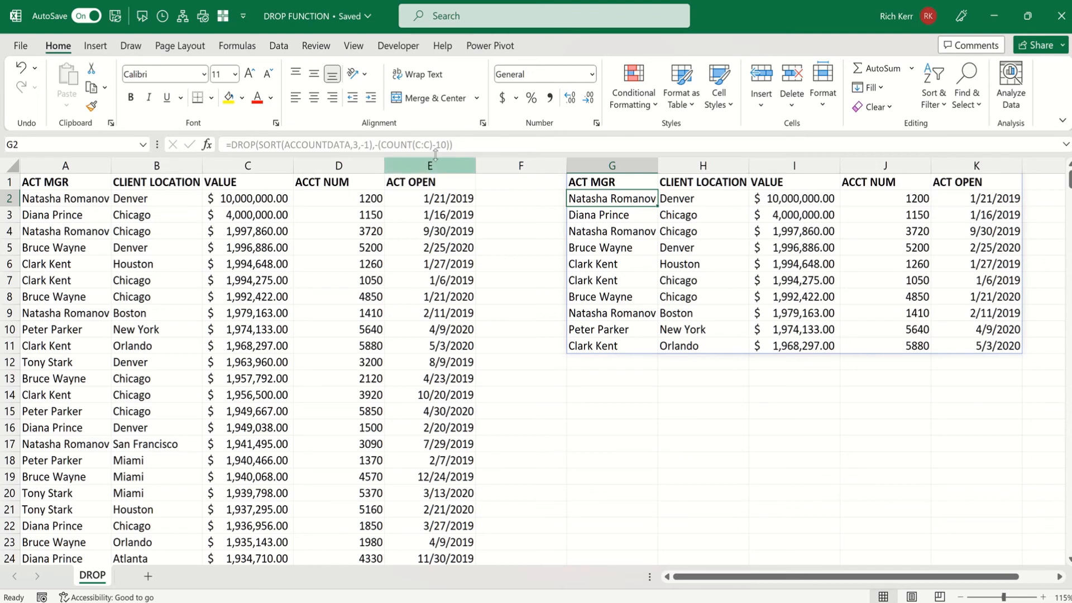
Change G1's rows argument to -(COUNT(C:C)-5) so that DROP returns the top five accounts
{"action": "key", "text": "BackSpace"}
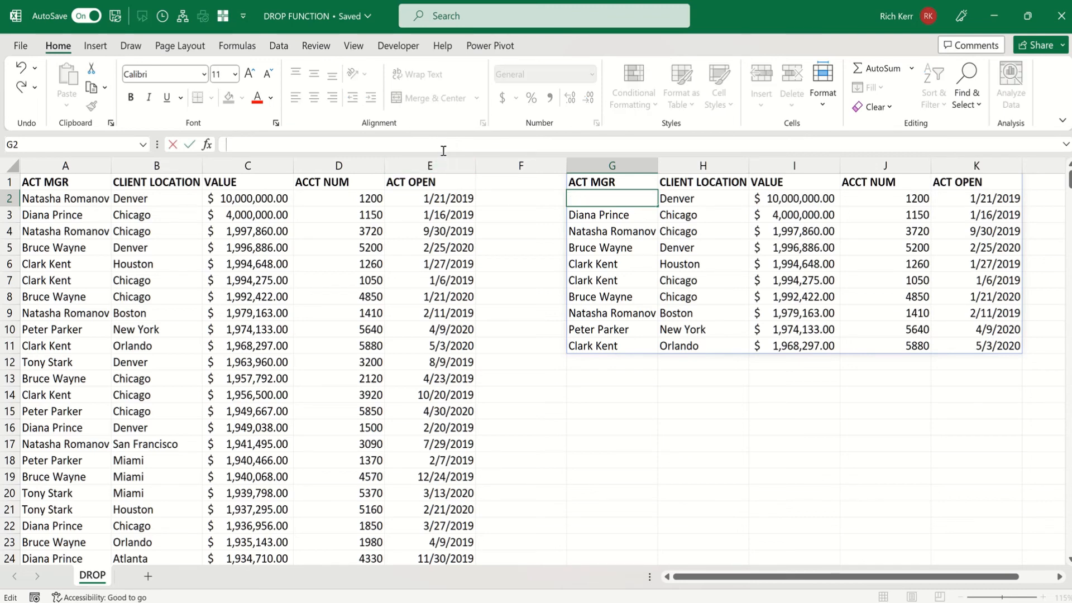
{"action": "left_click", "coordinate": [590, 180]}
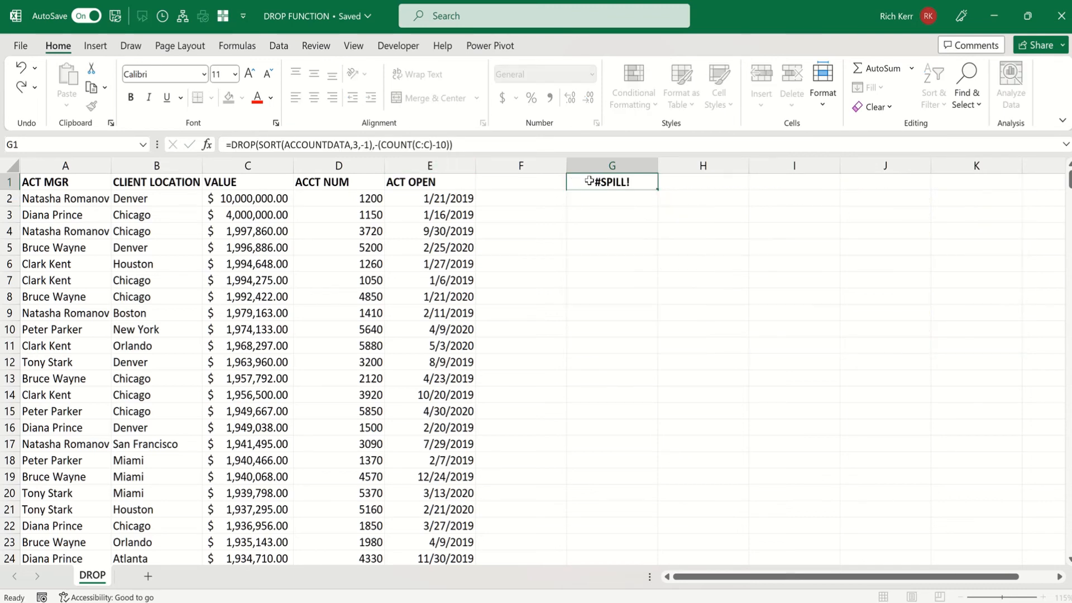
{"action": "left_click", "coordinate": [440, 144]}
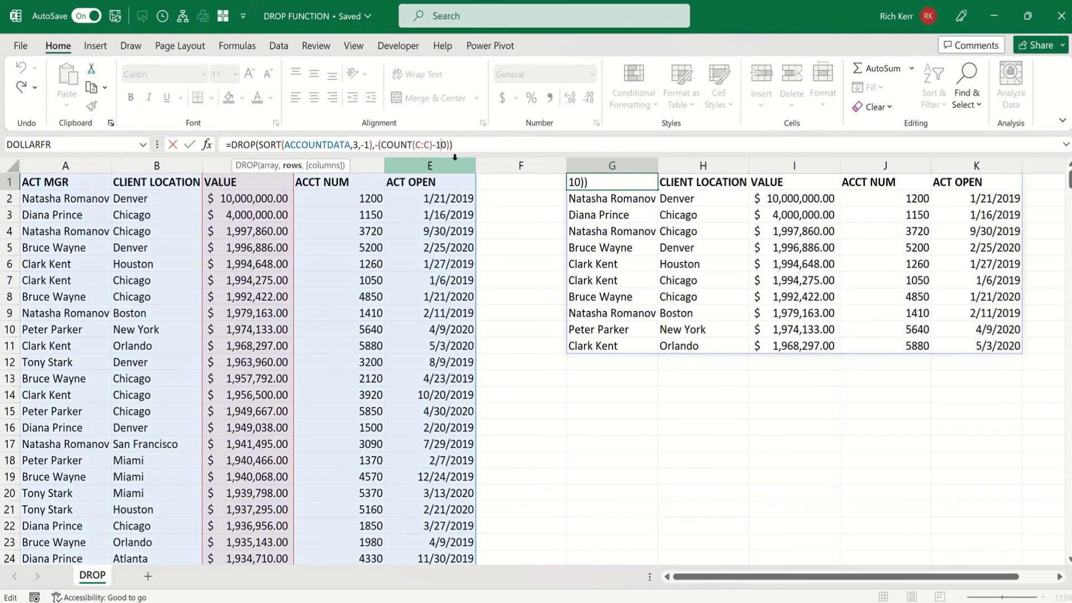
{"action": "key", "text": "BackSpace"}
{"action": "key", "text": "BackSpace"}
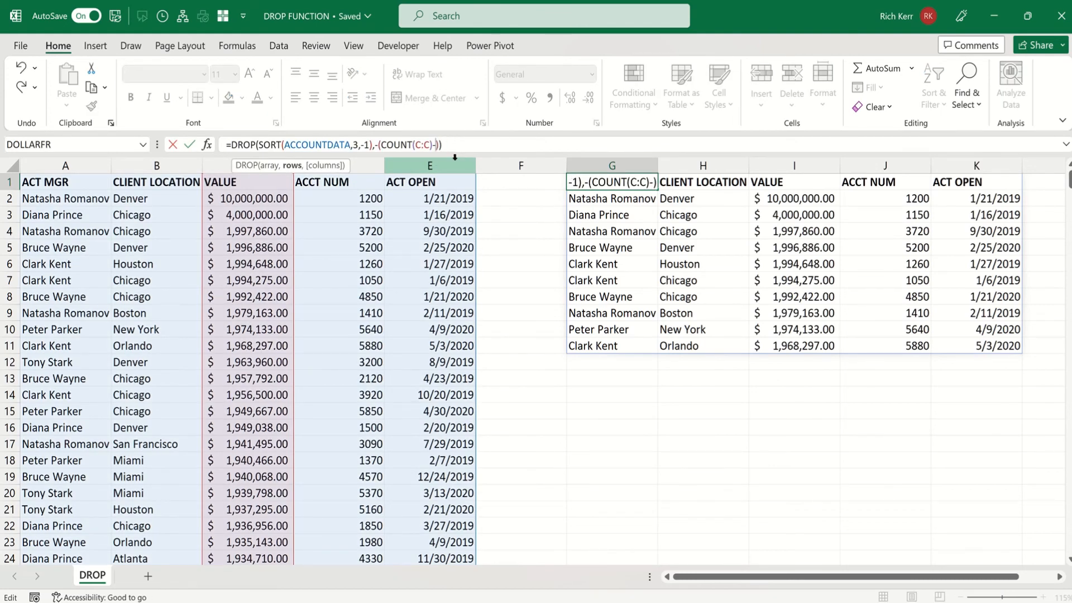
{"action": "type", "text": "5"}
{"action": "key", "text": "Return"}
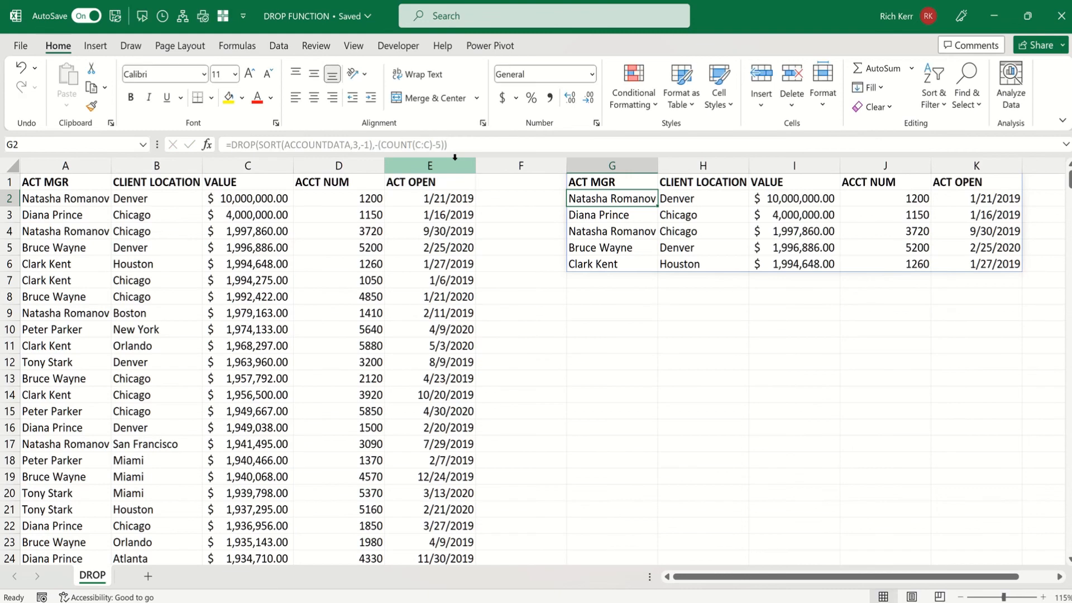
Change G1's rows argument to -(COUNT(C:C)-20) so that DROP returns the top 20 accounts
{"action": "left_click", "coordinate": [435, 146]}
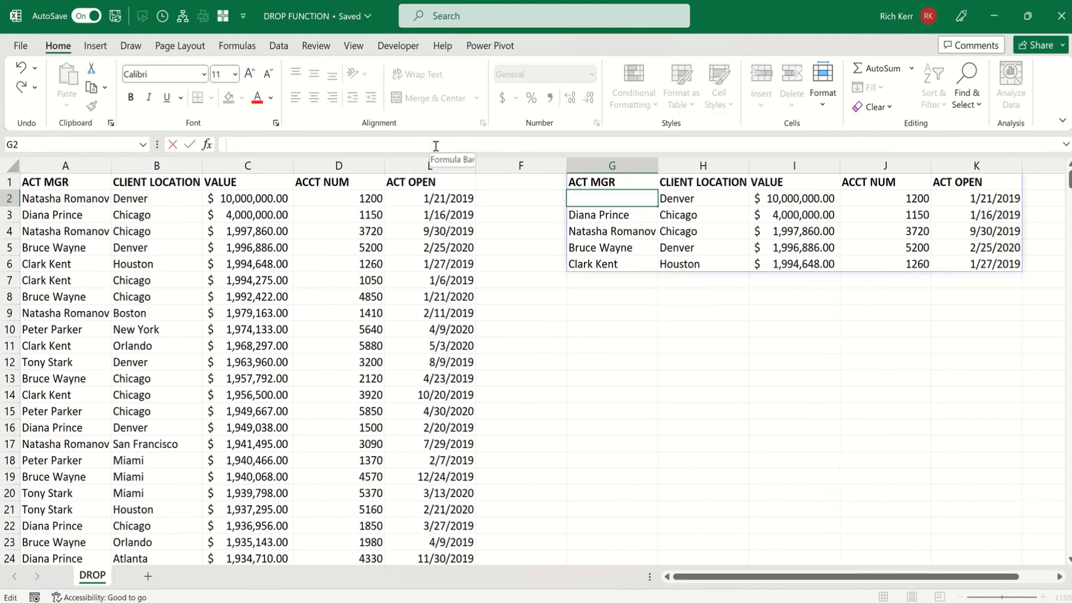
{"action": "left_click", "coordinate": [598, 181]}
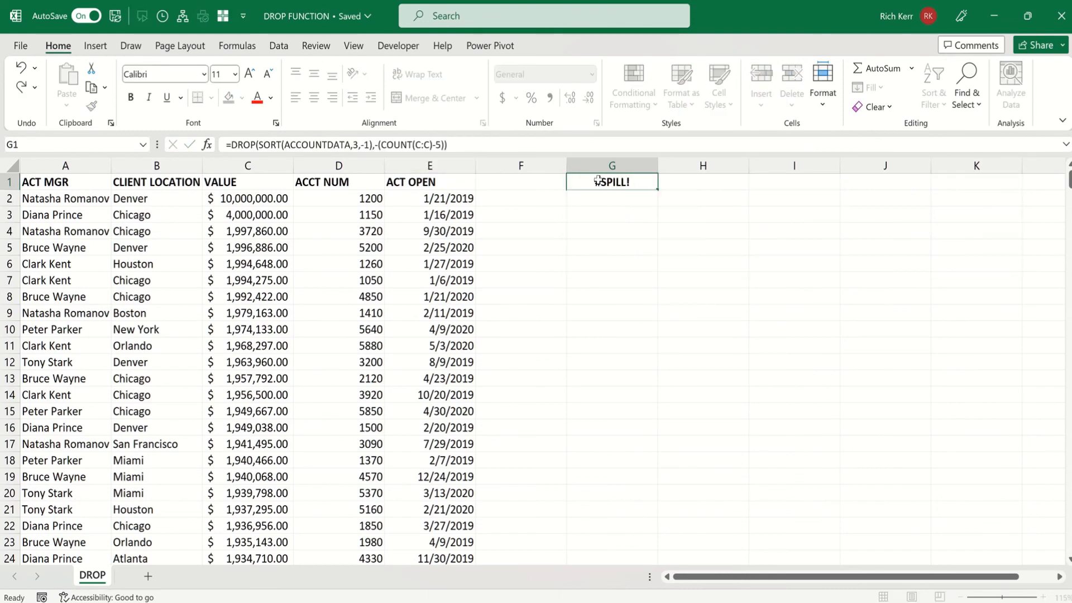
{"action": "left_click", "coordinate": [437, 144]}
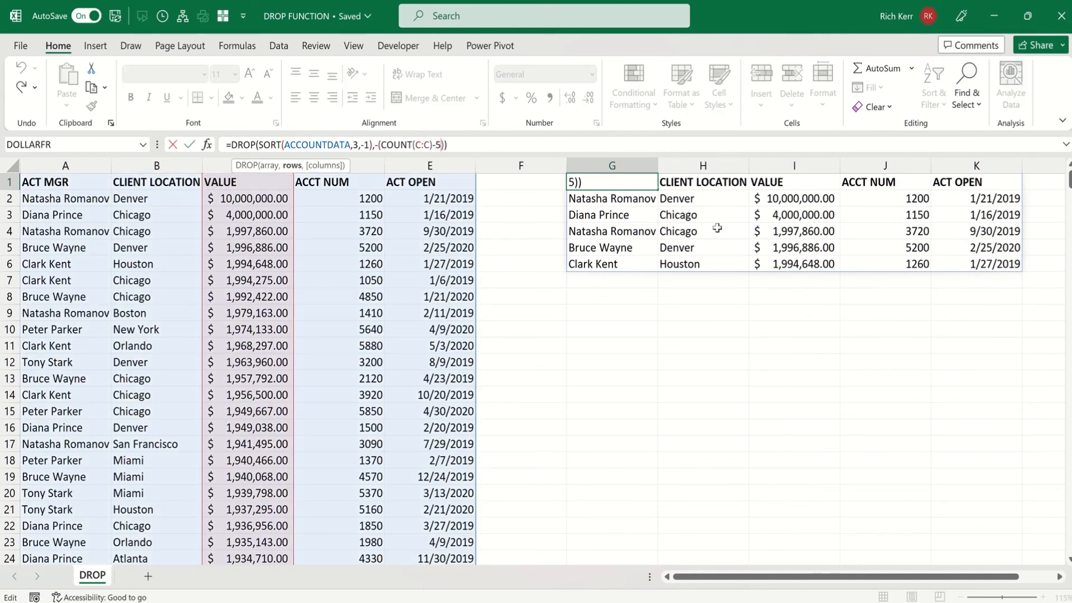
{"action": "key", "text": "BackSpace"}
{"action": "type", "text": "20"}
{"action": "key", "text": "Return"}
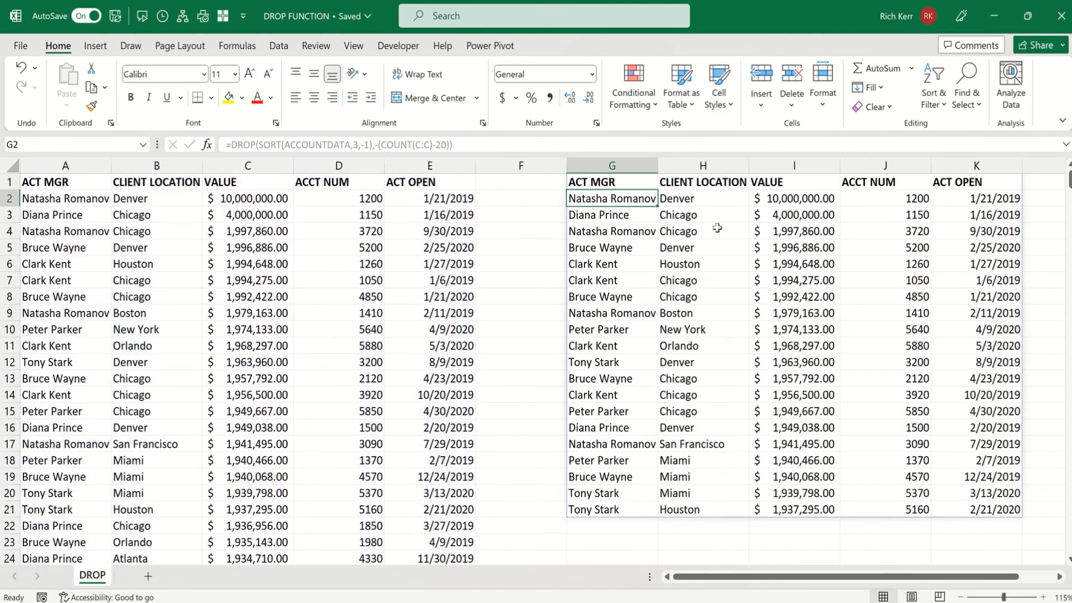